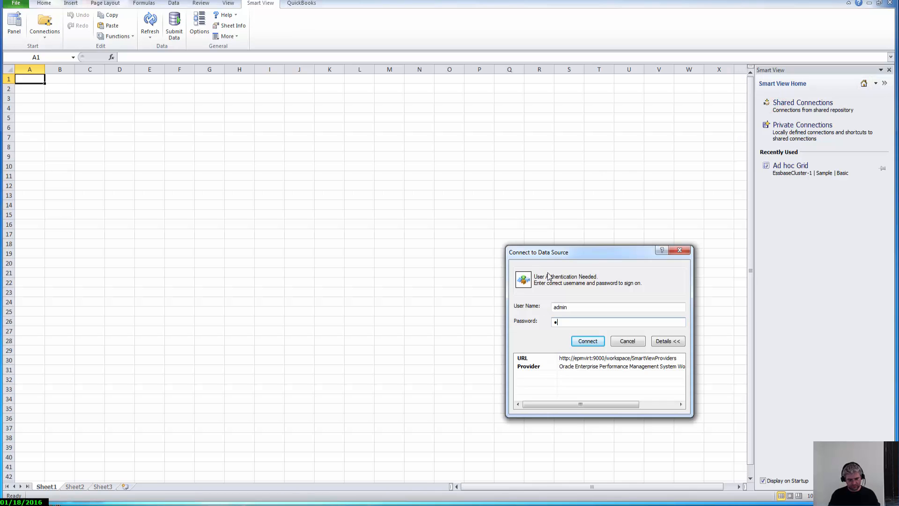
Sign in with the account password and choose Oracle Essbase as the server.
type("ome1")
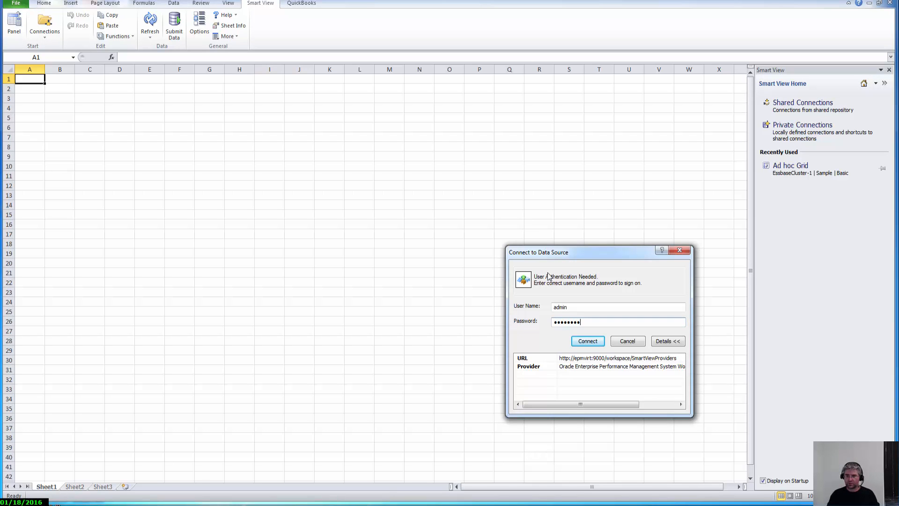
key("Return")
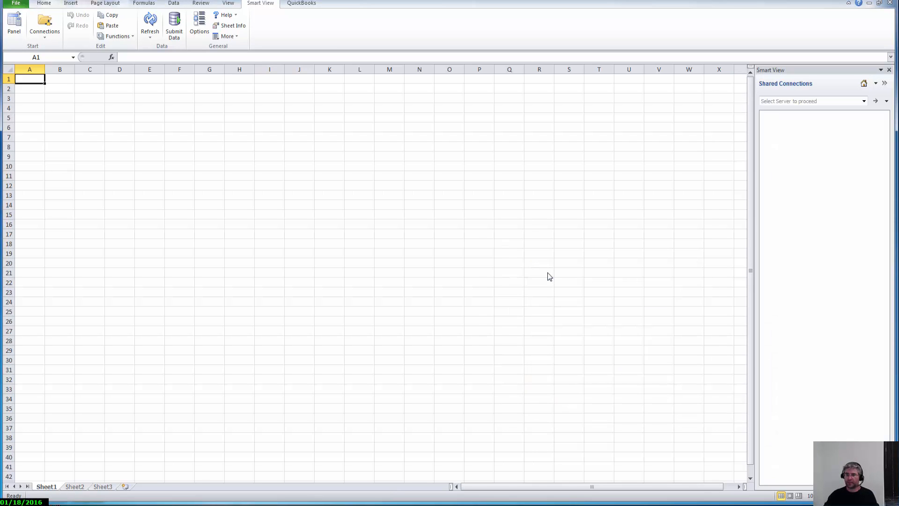
left_click(863, 102)
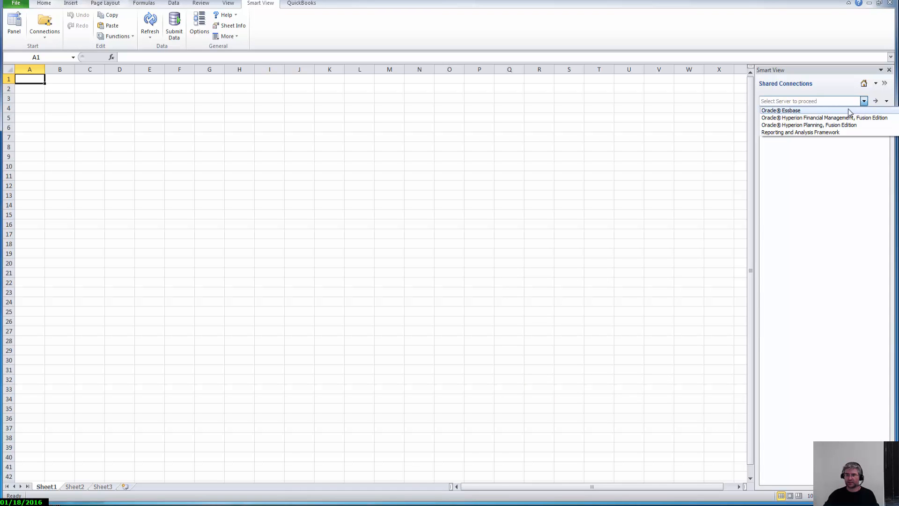
left_click(849, 110)
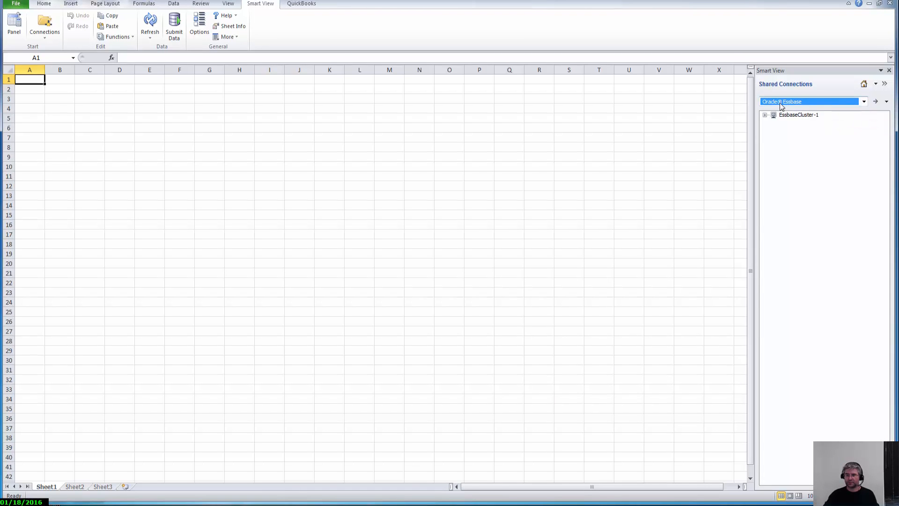
Expand EssbaseCluster-1 > Sample and start ad hoc analysis on the Basic database.
left_click(764, 121)
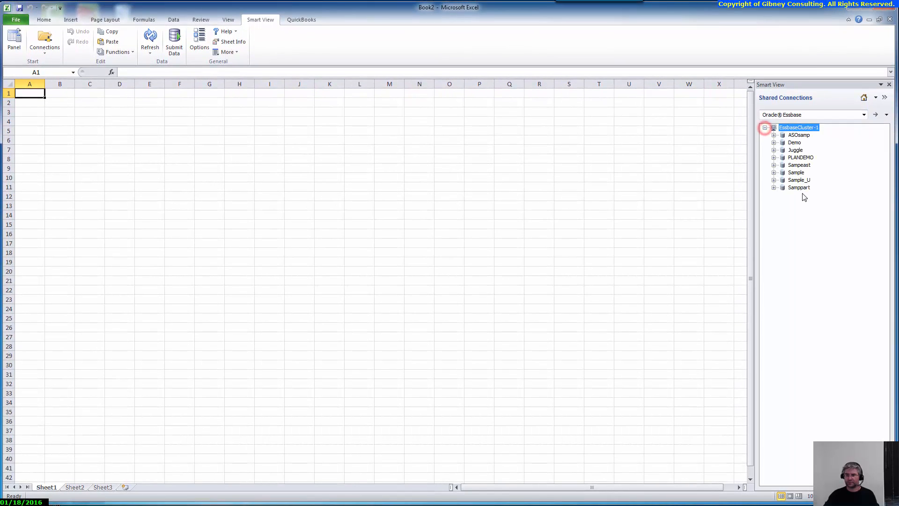
left_click(773, 173)
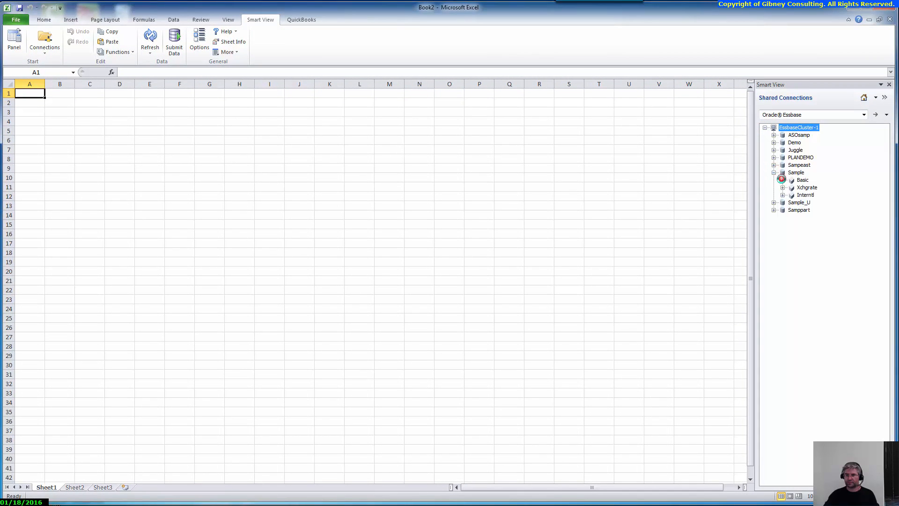
right_click(802, 181)
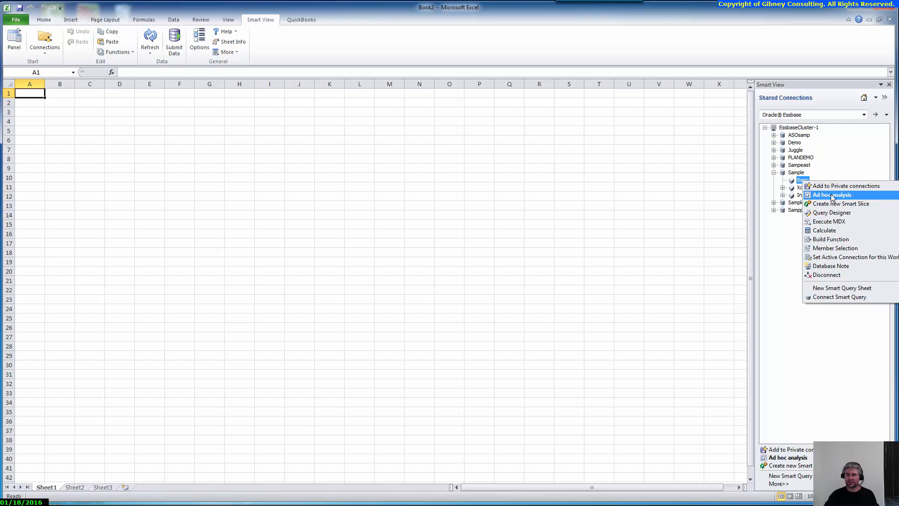
left_click(831, 196)
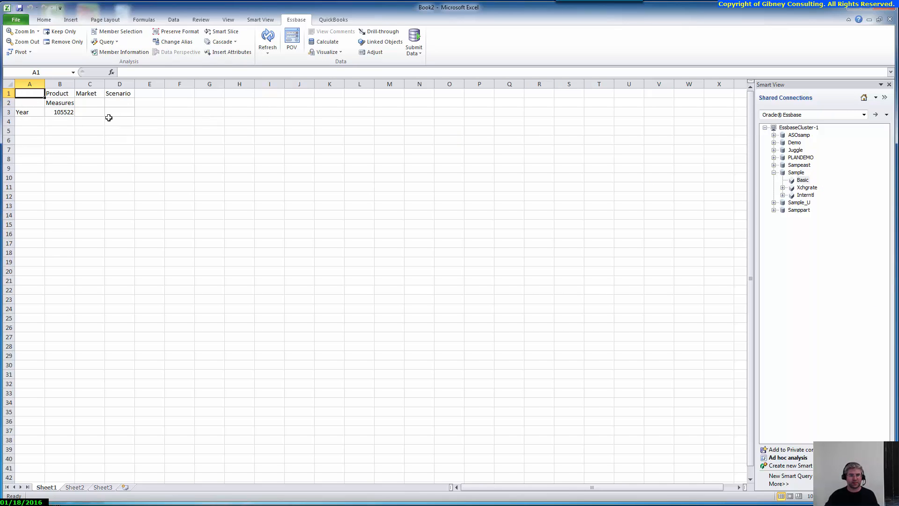
left_click(31, 113)
left_click(63, 103)
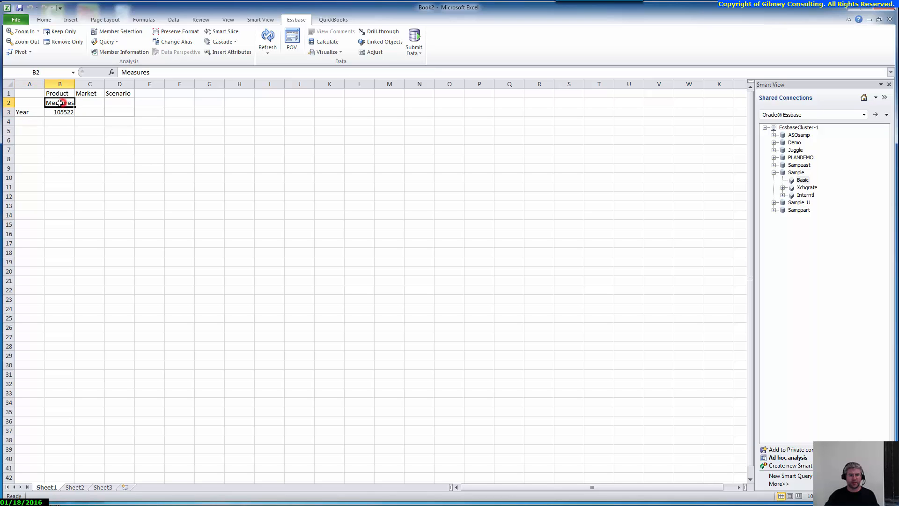
left_click(63, 93)
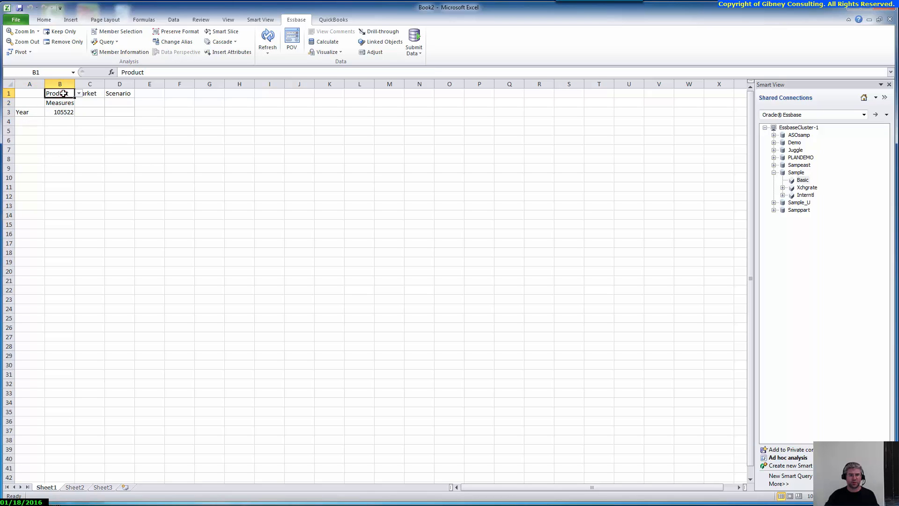
left_click(98, 94)
left_click(120, 93)
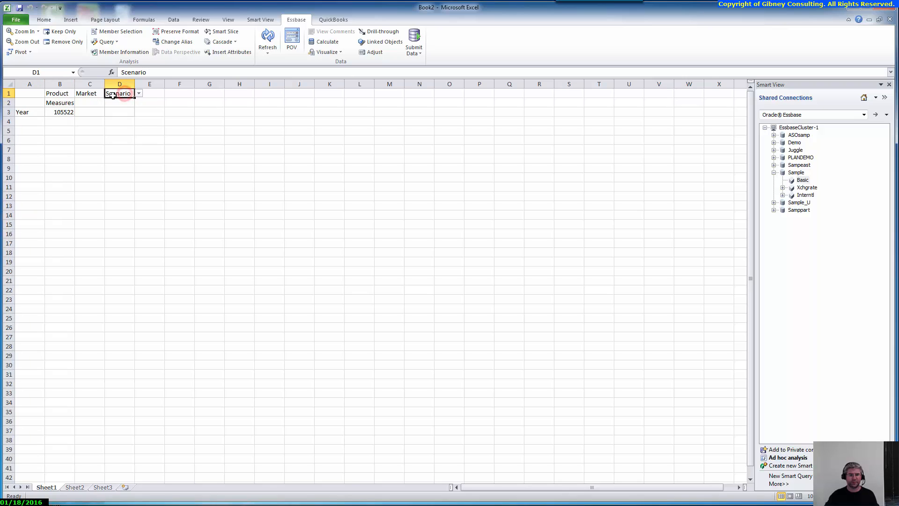
left_click(27, 112)
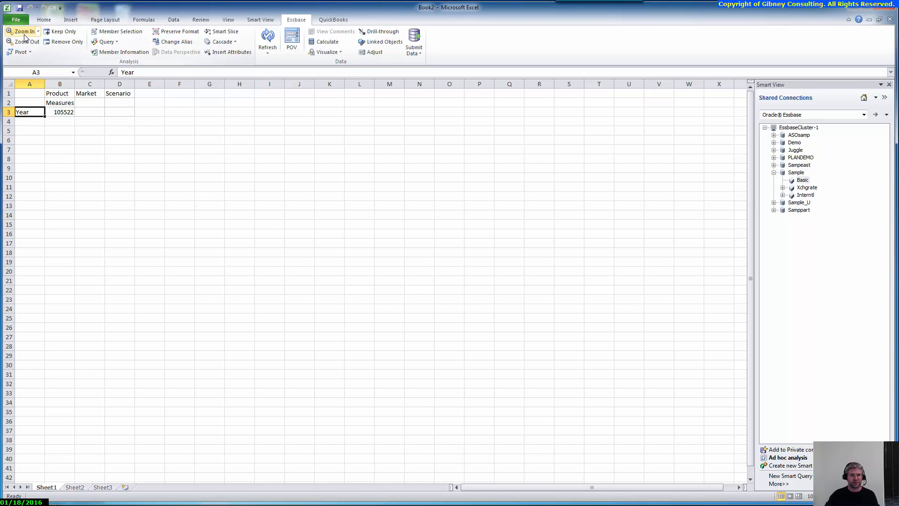
Zoom Year into Qtr1–Qtr4 with Next Level, then drill Qtr1 into Jan, Feb and Mar.
left_click(38, 32)
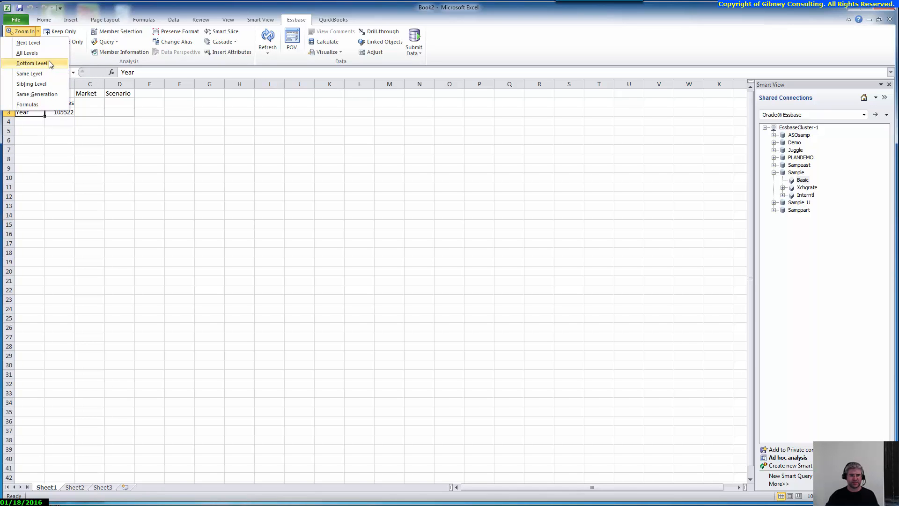
left_click(150, 97)
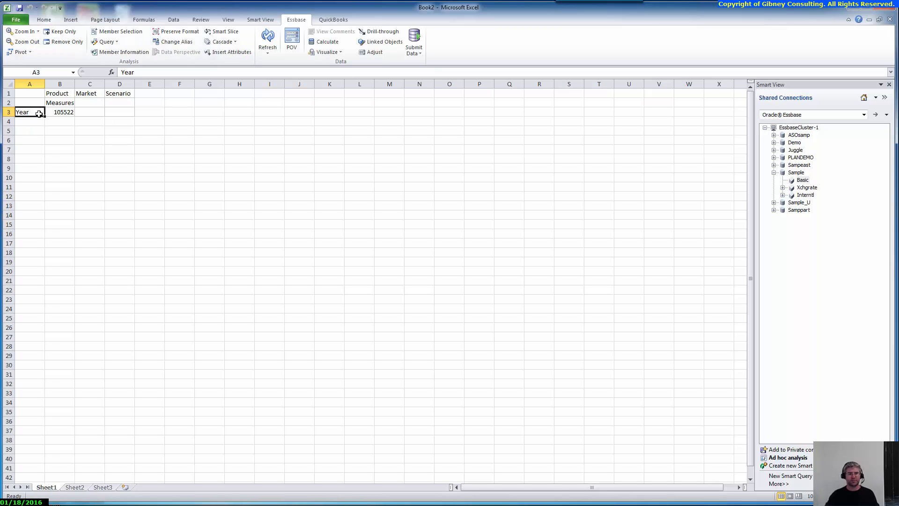
left_click(38, 32)
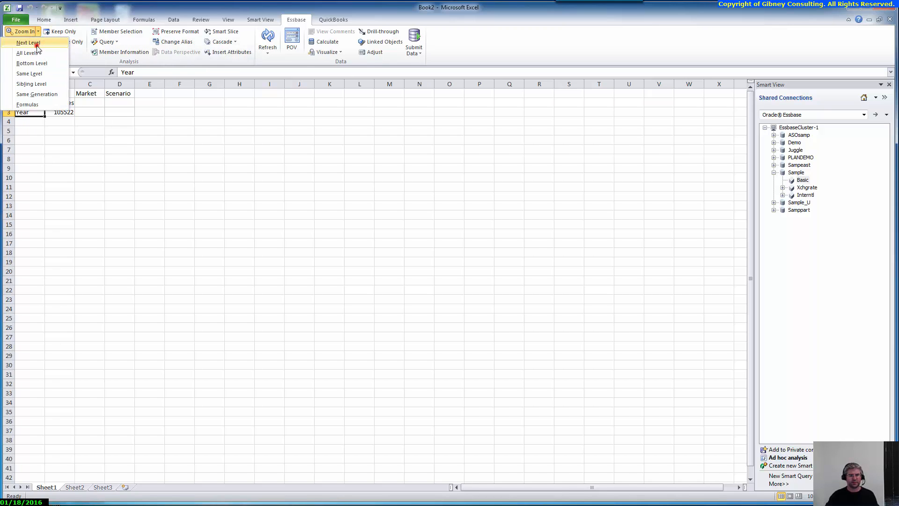
left_click(33, 43)
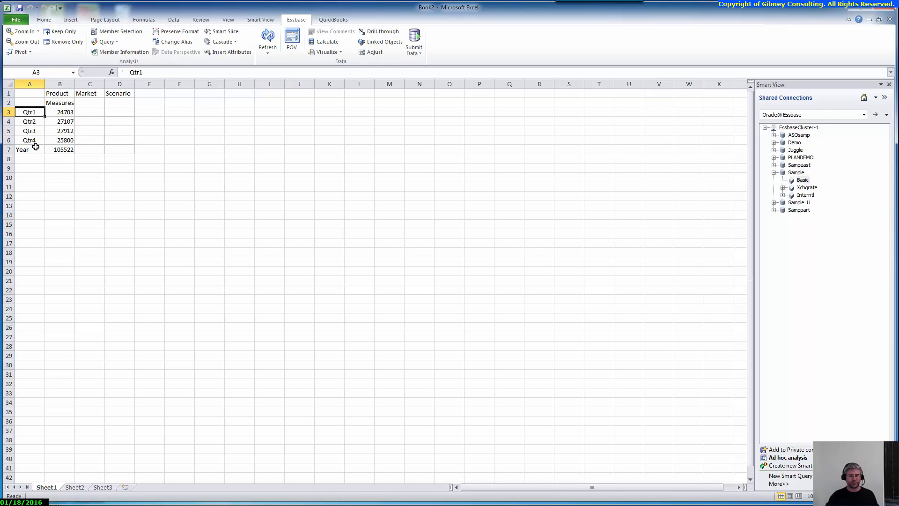
left_click(29, 33)
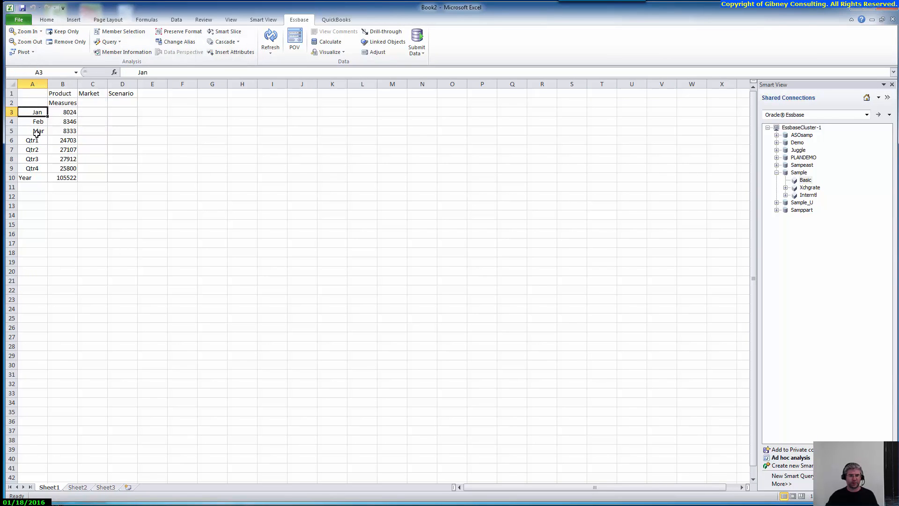
left_click(36, 177)
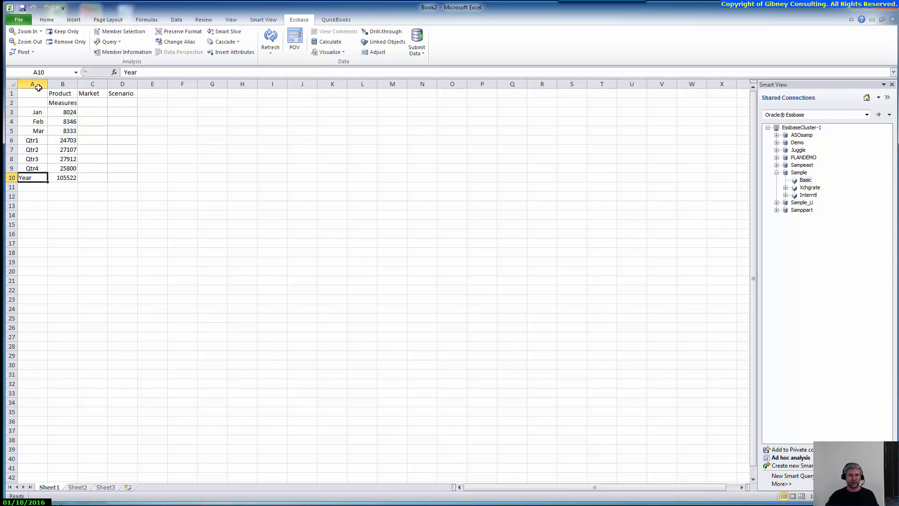
Keep only Year, then zoom it to All Levels to list Jan–Dec under Qtr1–Qtr4.
left_click(61, 33)
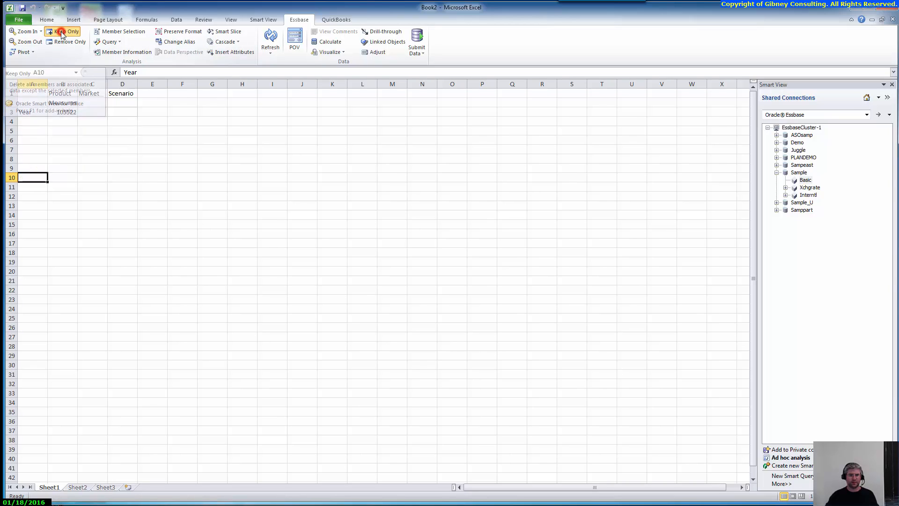
left_click(28, 113)
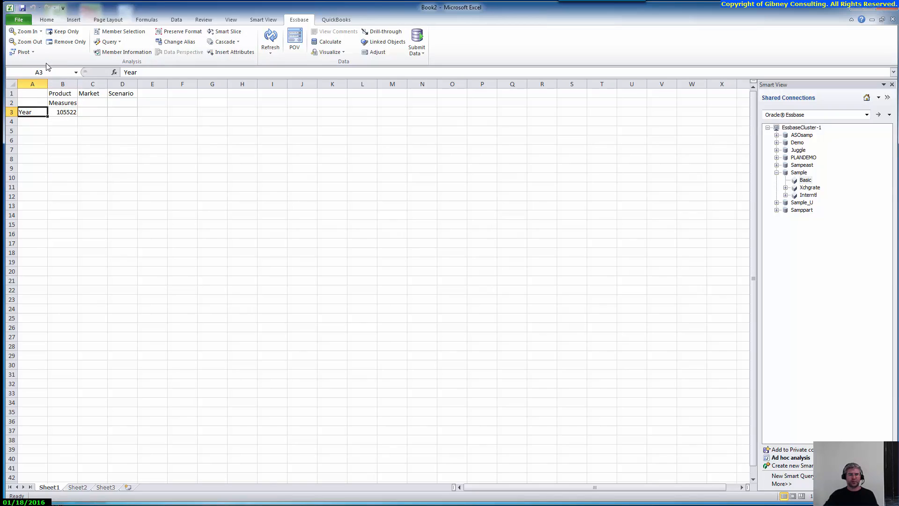
left_click(41, 31)
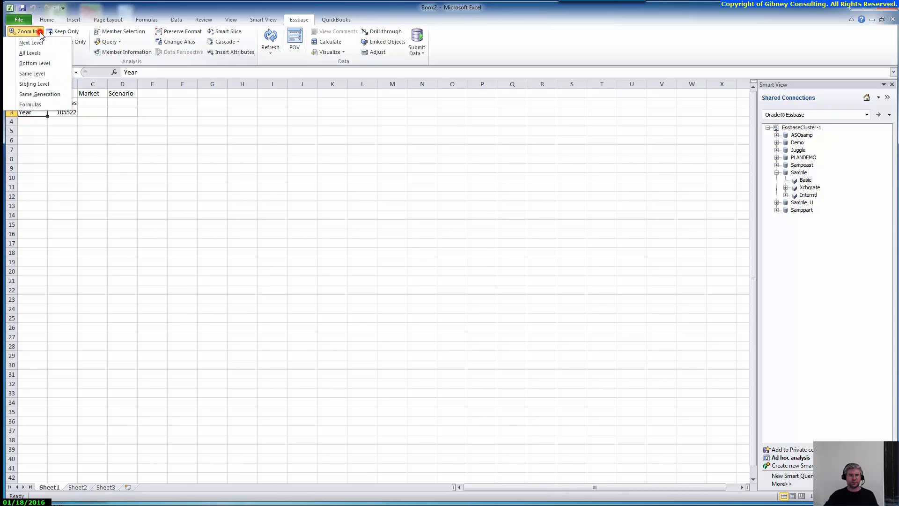
left_click(56, 55)
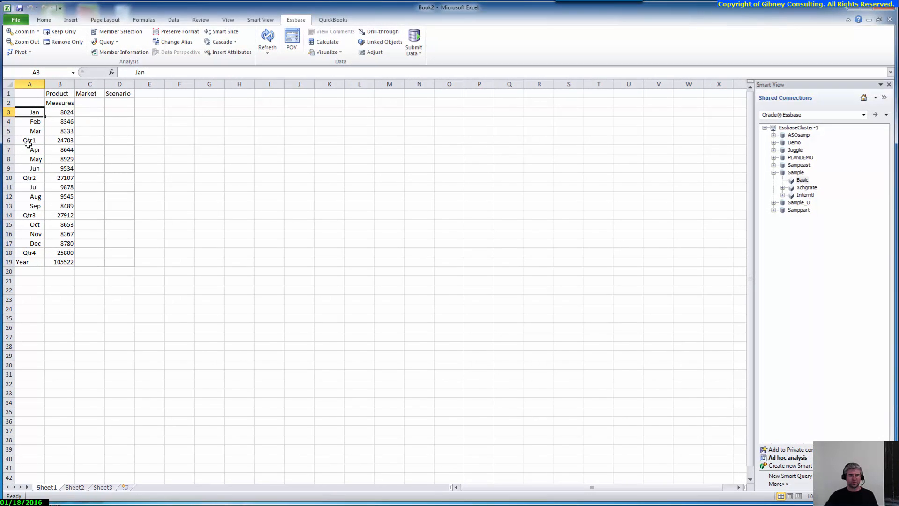
left_click(33, 121)
left_click(36, 131)
left_click(31, 141)
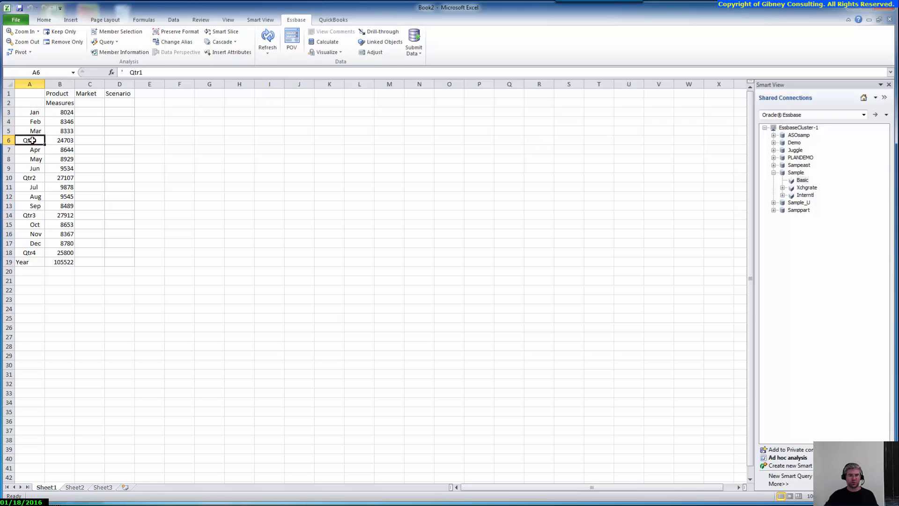
left_click(36, 149)
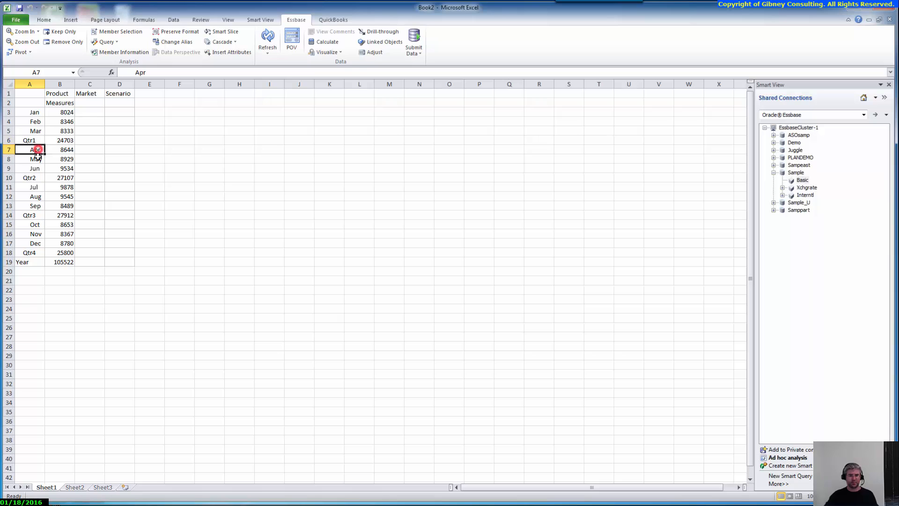
left_click(36, 159)
left_click(35, 168)
left_click(35, 178)
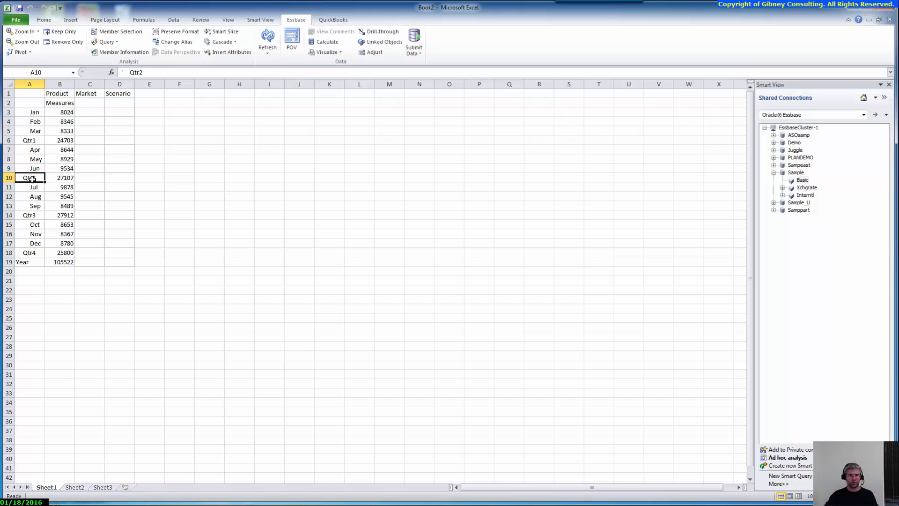
left_click(35, 187)
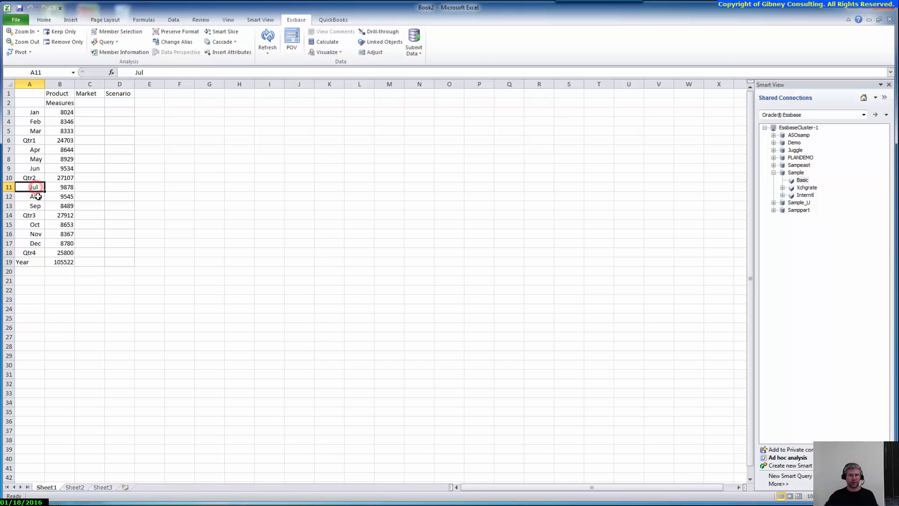
left_click(36, 196)
left_click(36, 206)
left_click(38, 216)
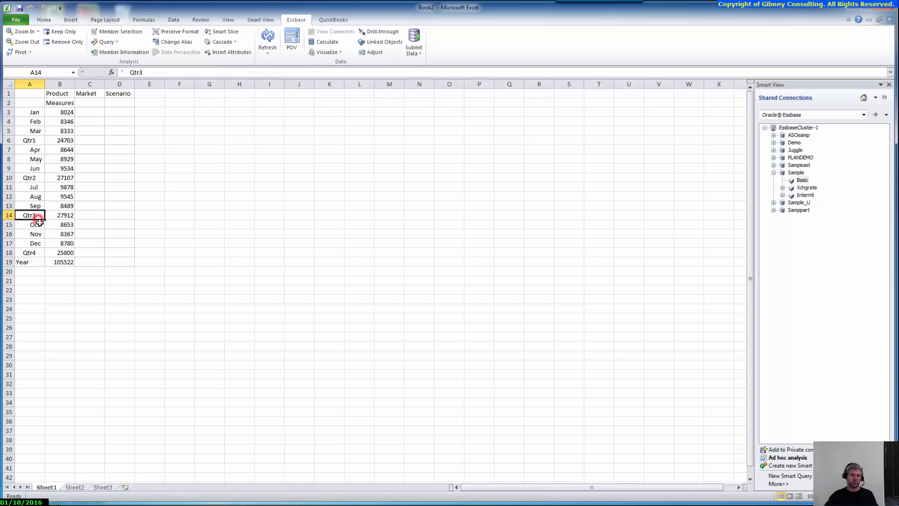
left_click(36, 227)
left_click(36, 235)
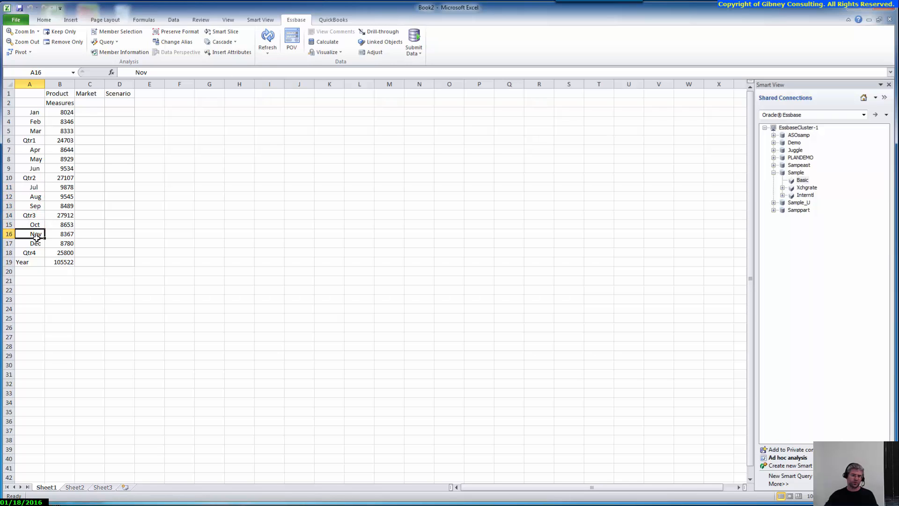
left_click(35, 244)
left_click(32, 253)
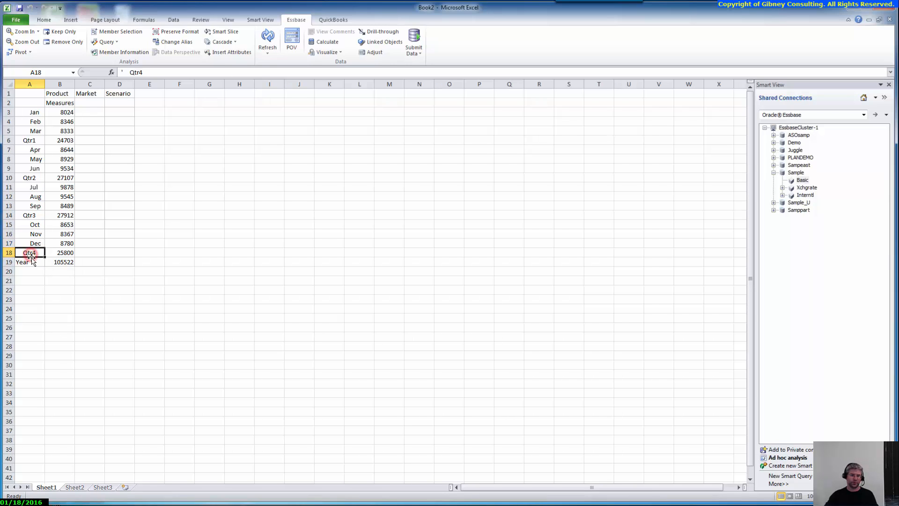
left_click(30, 142)
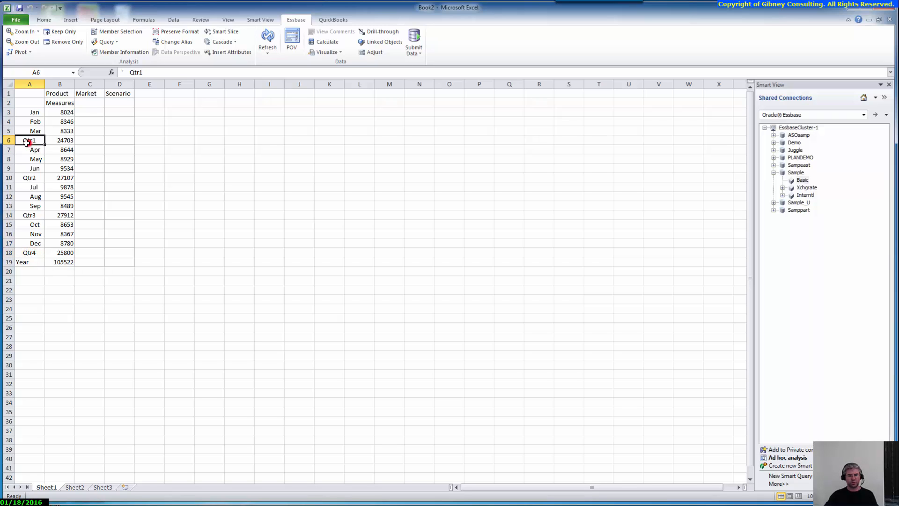
left_click(28, 178, "ctrl")
left_click(30, 215, "ctrl")
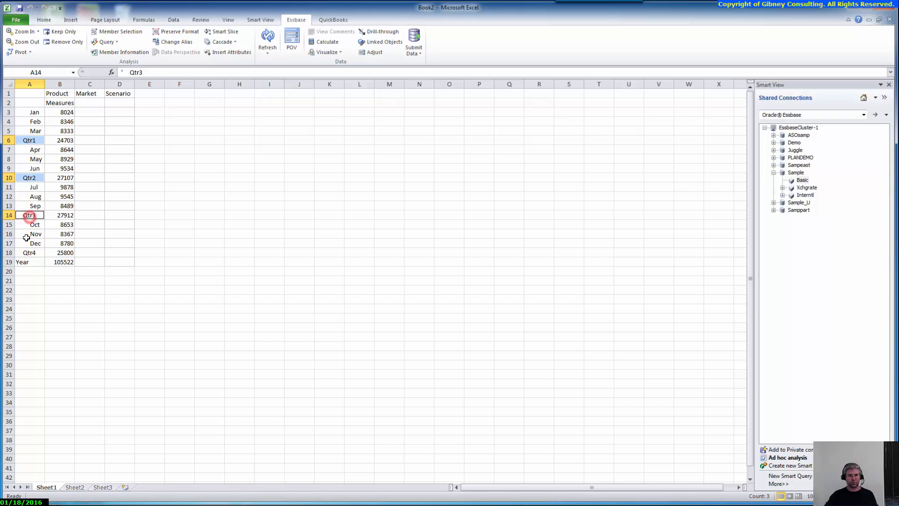
left_click(28, 253, "ctrl")
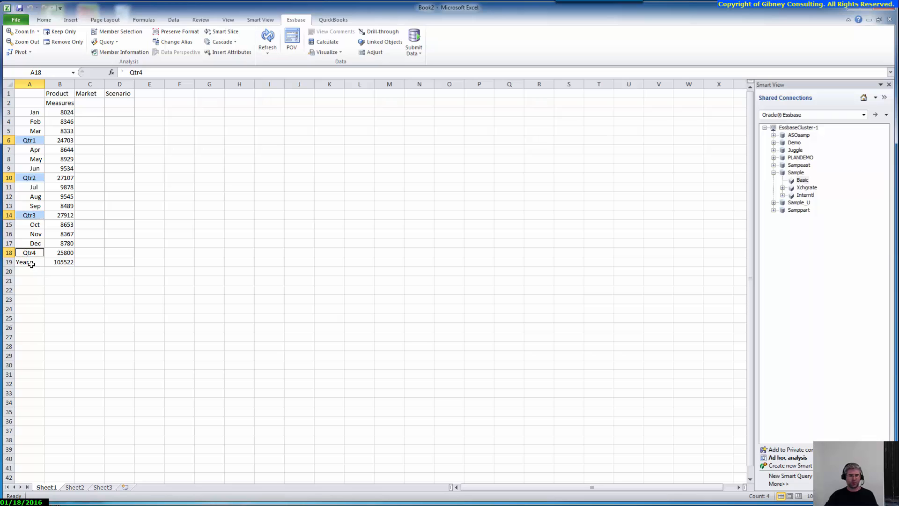
left_click(37, 265)
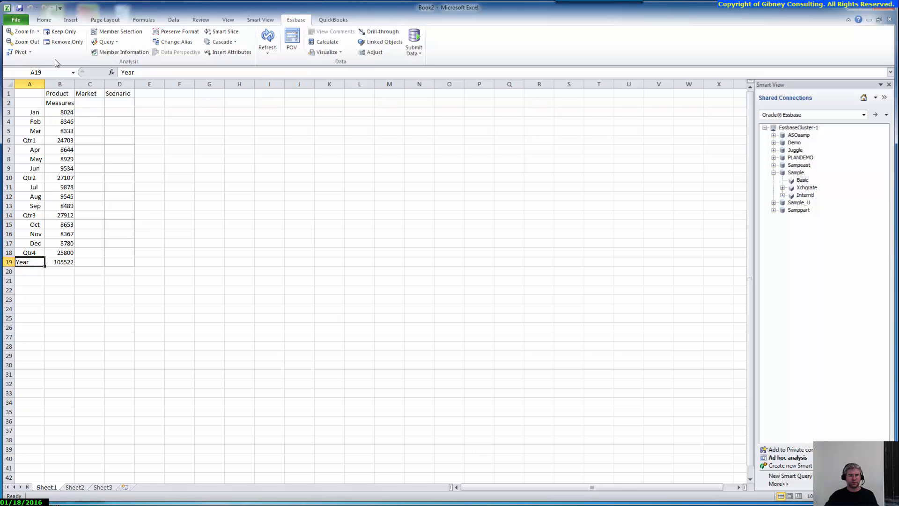
Keep only Year, then zoom to Bottom Level so only Jan–Dec appear above Year.
left_click(59, 31)
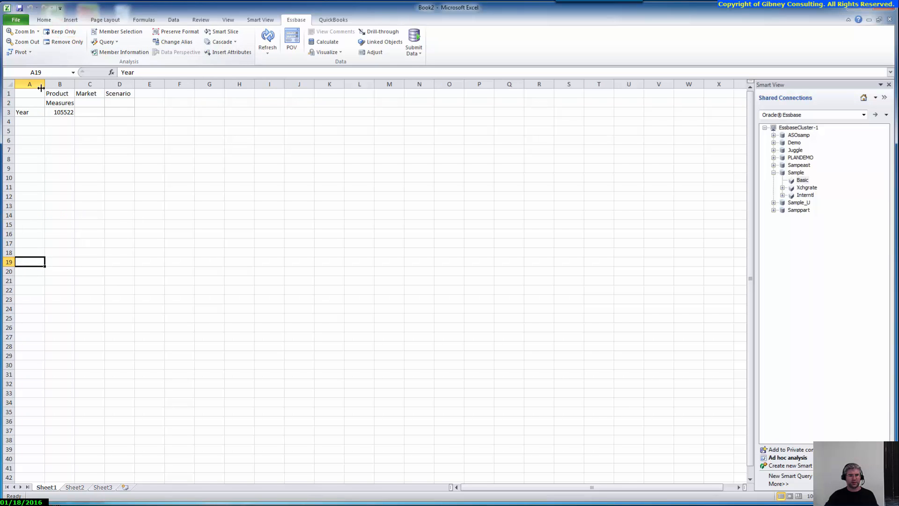
left_click(31, 112)
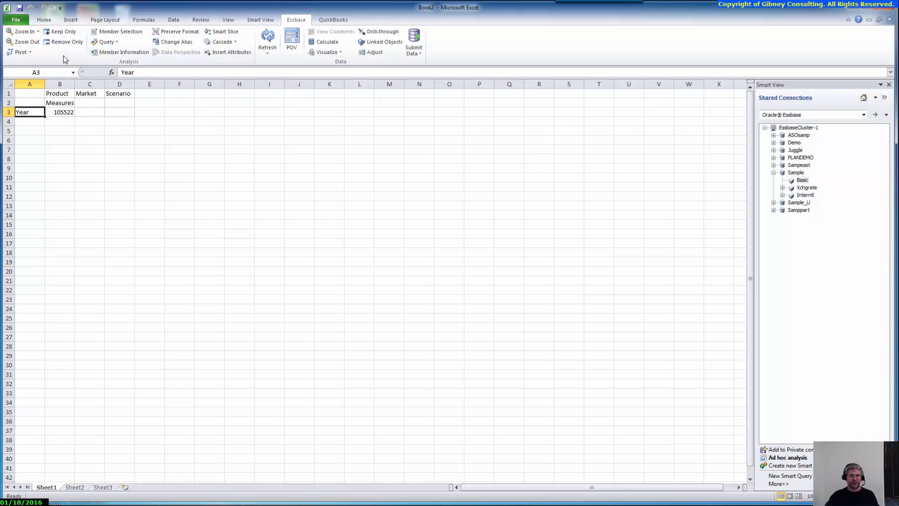
left_click(38, 31)
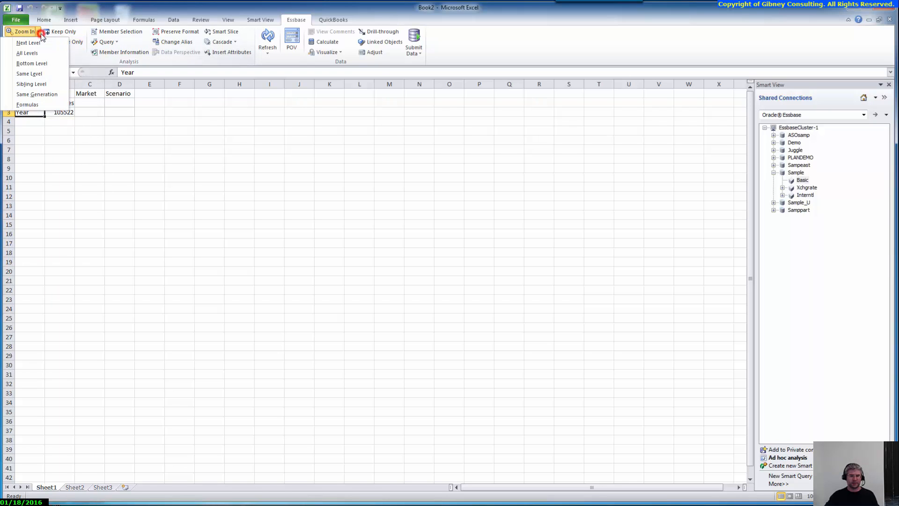
left_click(52, 63)
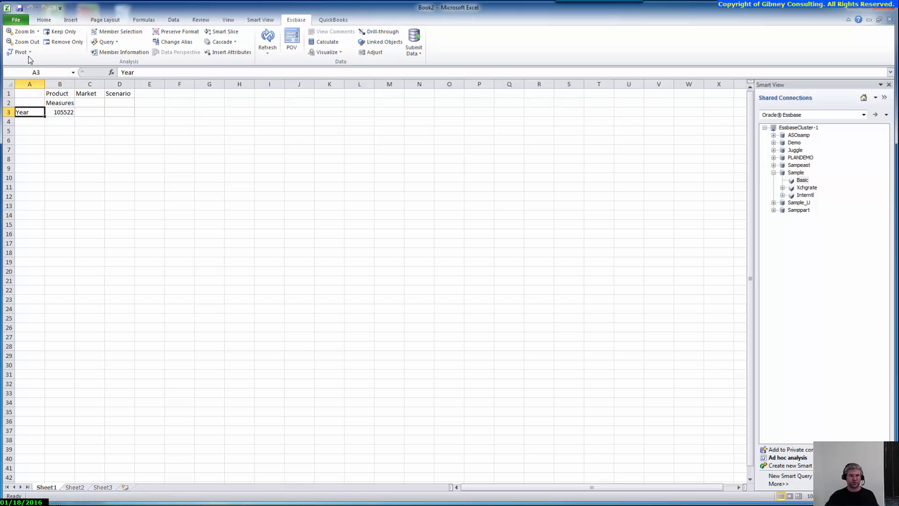
left_click(37, 31)
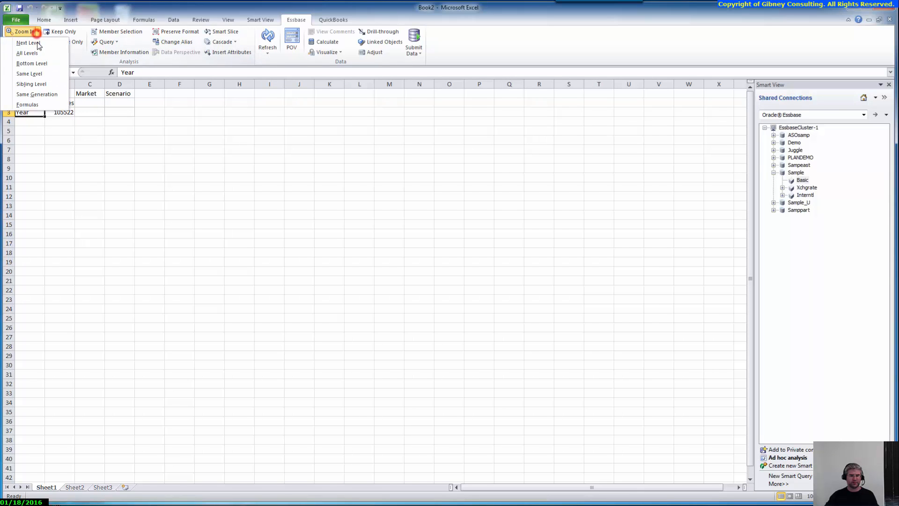
left_click(31, 66)
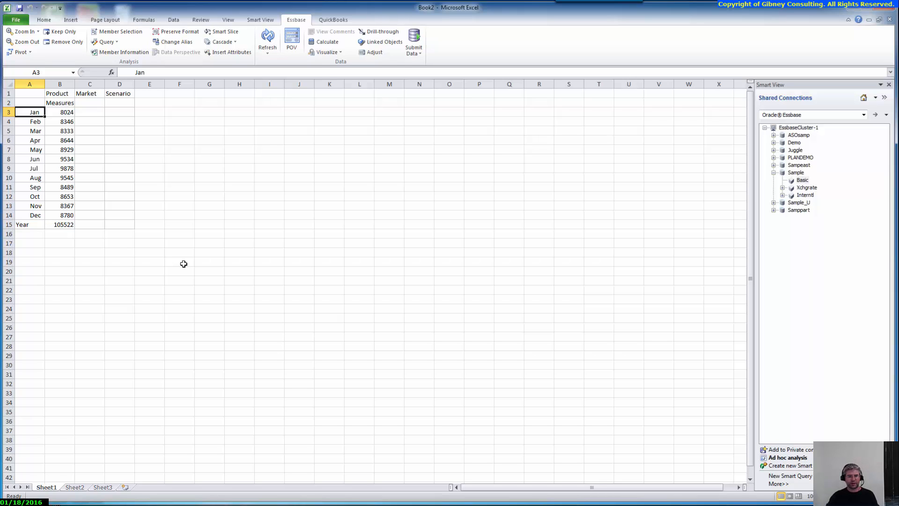
Apply Keep Only to the Year cell in A15, dropping the Jan–Dec rows and leaving 105522.
left_click(39, 225)
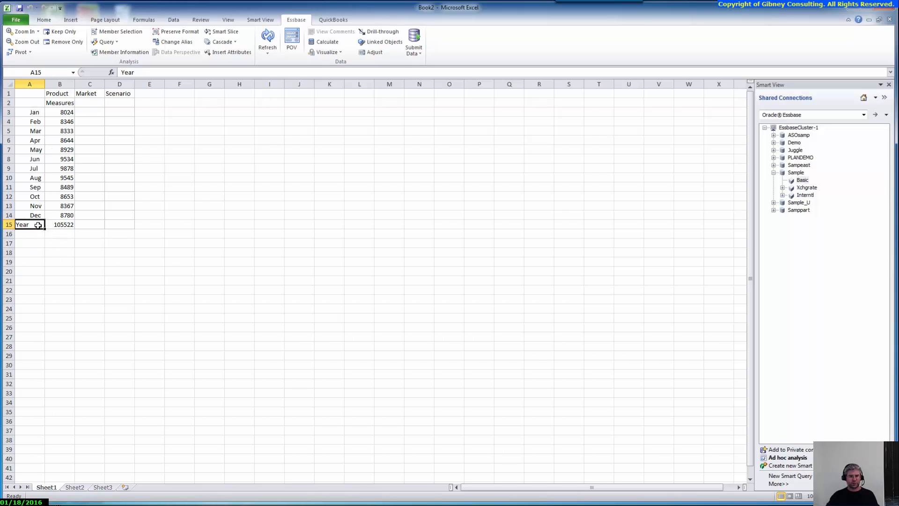
left_click(58, 34)
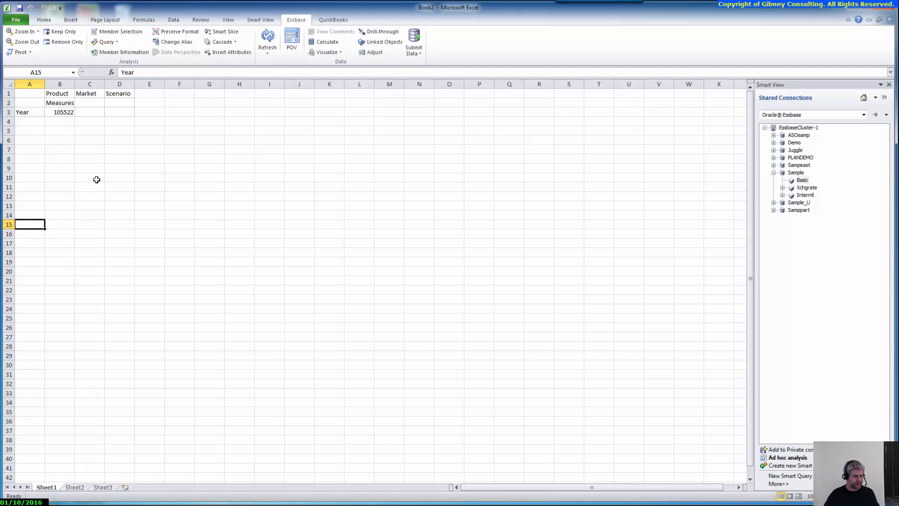
left_click(38, 31)
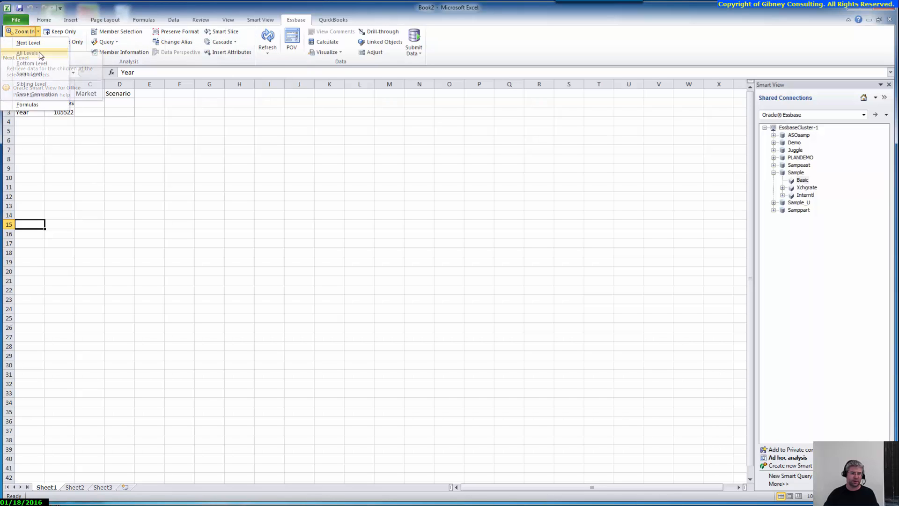
left_click(99, 115)
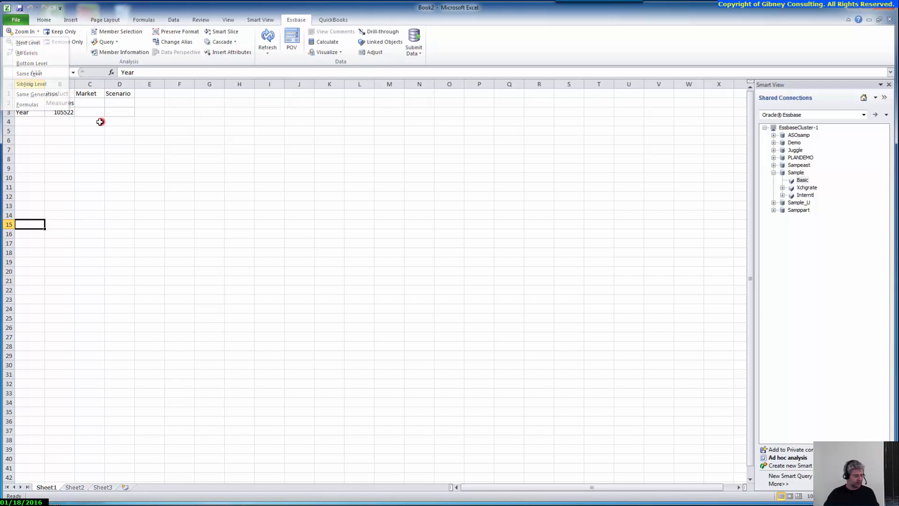
left_click(19, 110)
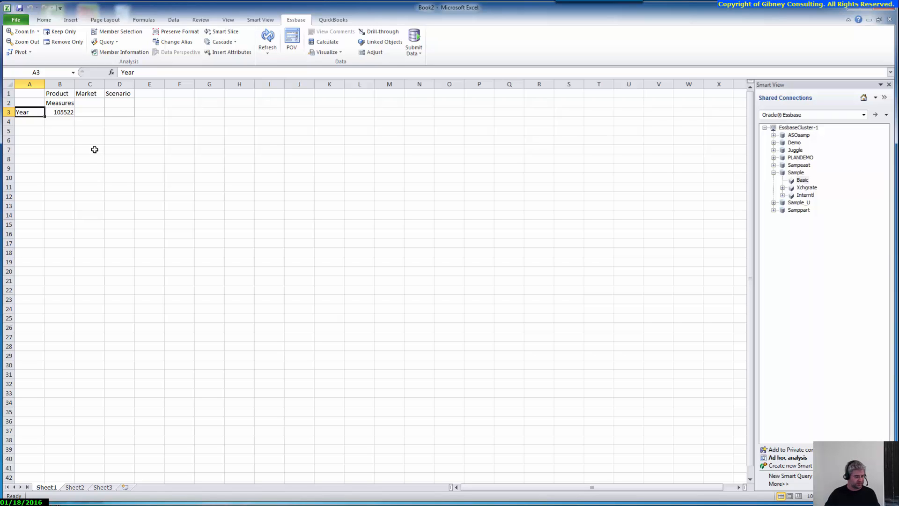
left_click(38, 33)
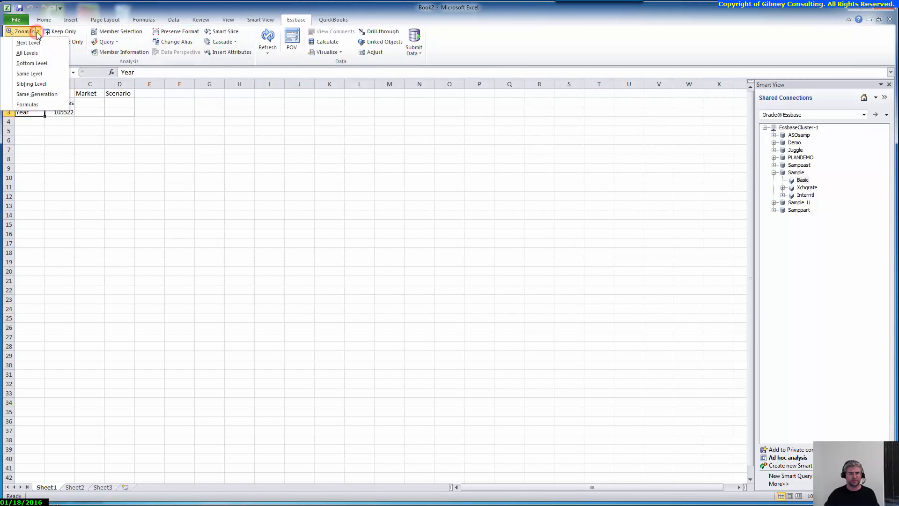
left_click(41, 63)
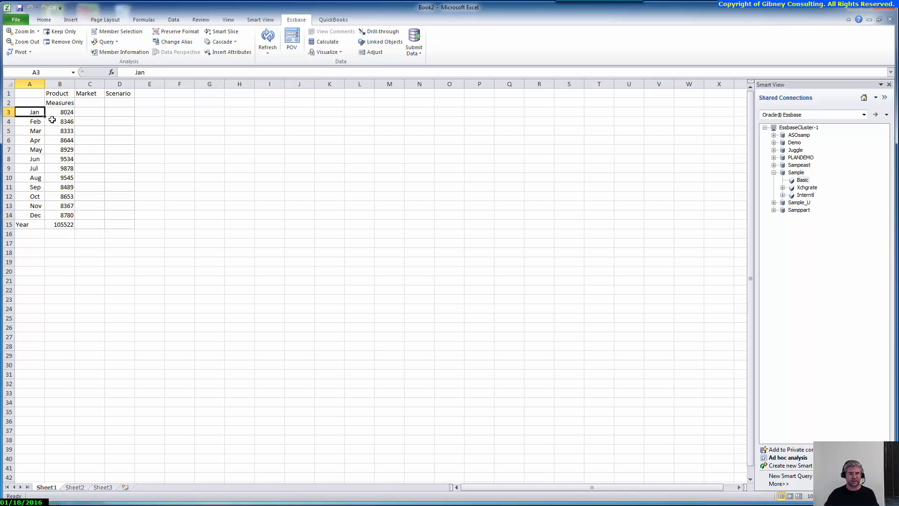
left_click(35, 126)
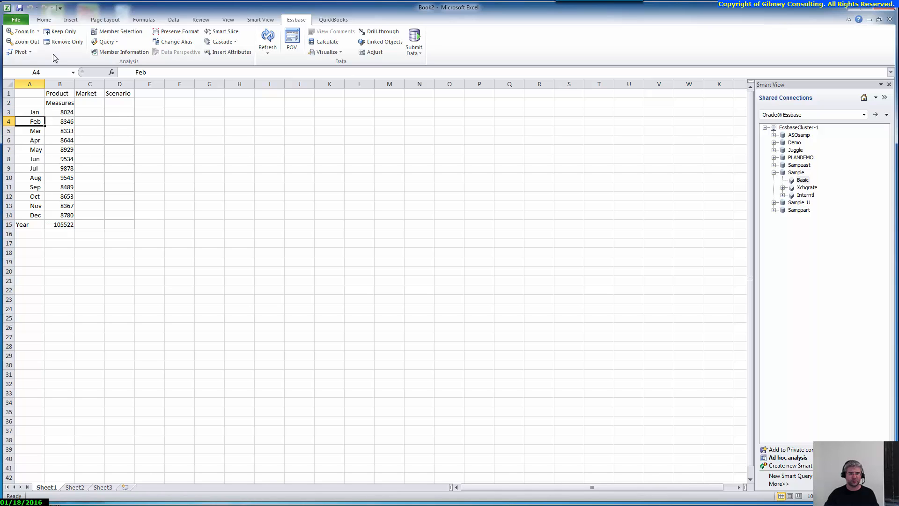
left_click(60, 31)
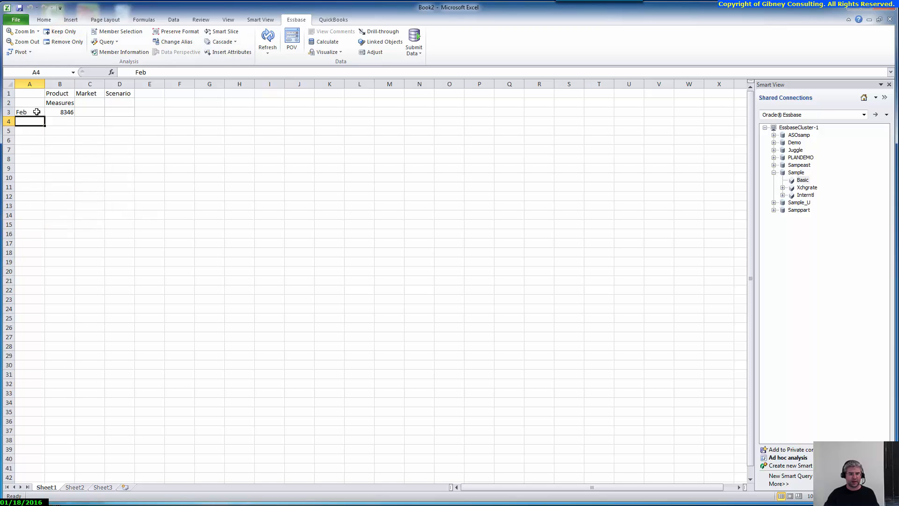
left_click(37, 112)
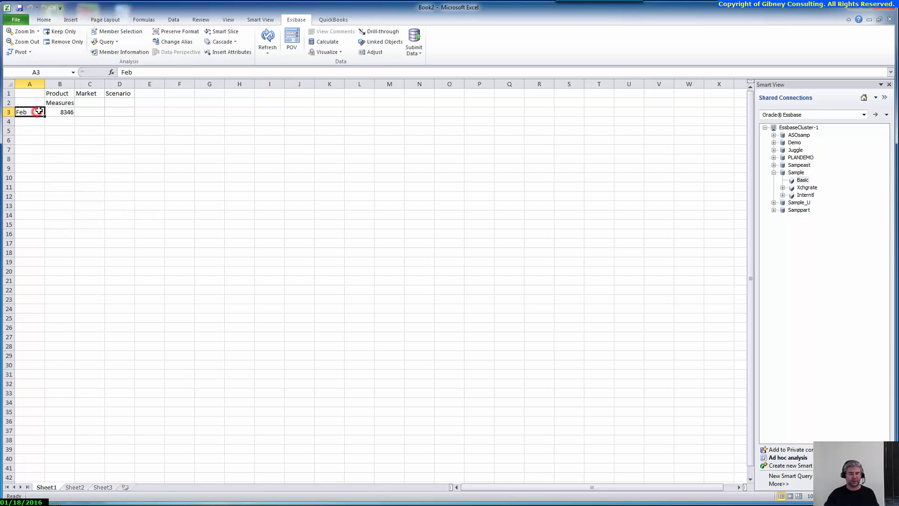
left_click(33, 43)
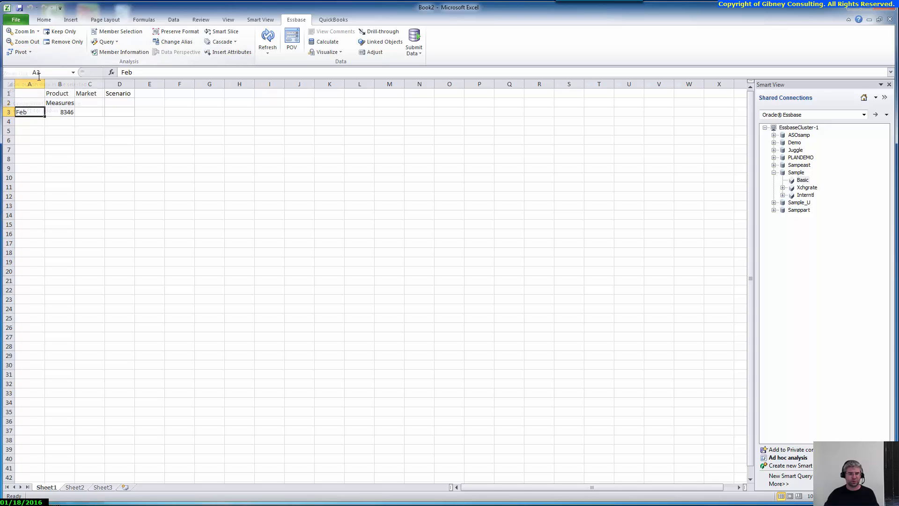
left_click(35, 44)
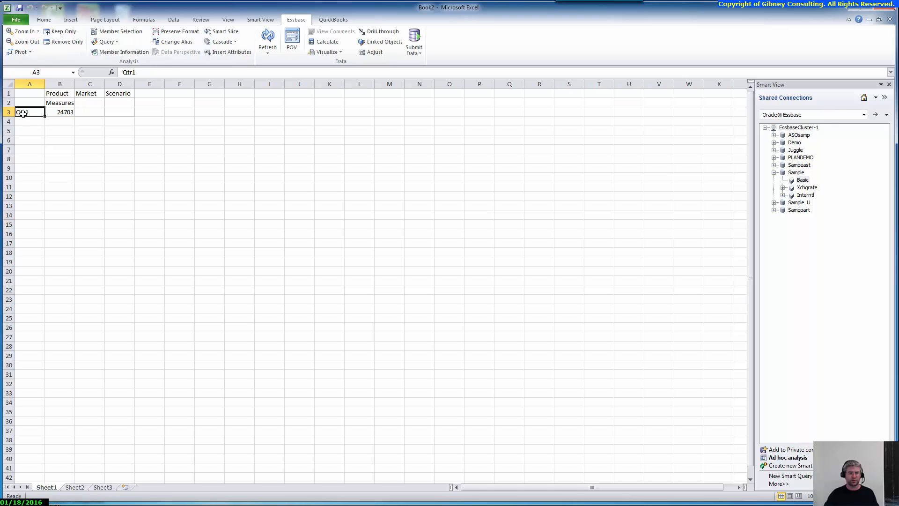
left_click(39, 44)
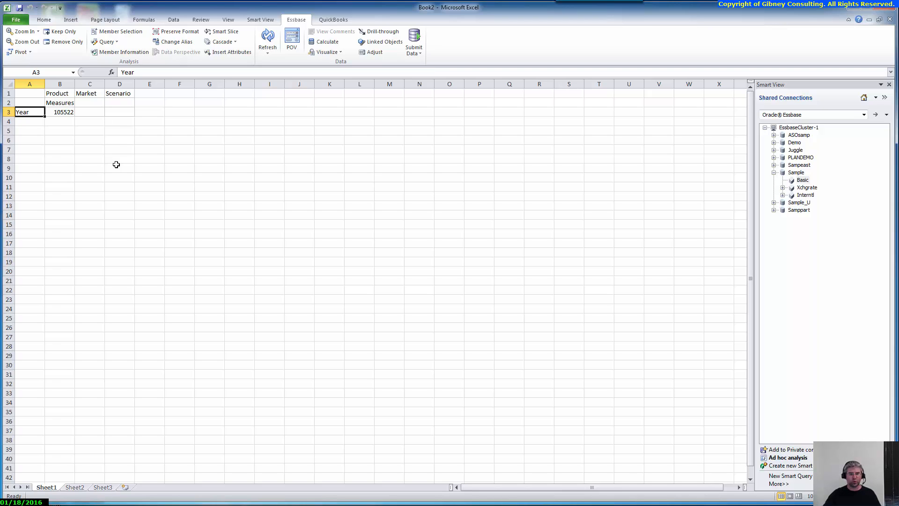
Zoom Year to All Levels, then select the Qtr1, Qtr2, Qtr3 and Qtr4 row labels.
left_click(38, 31)
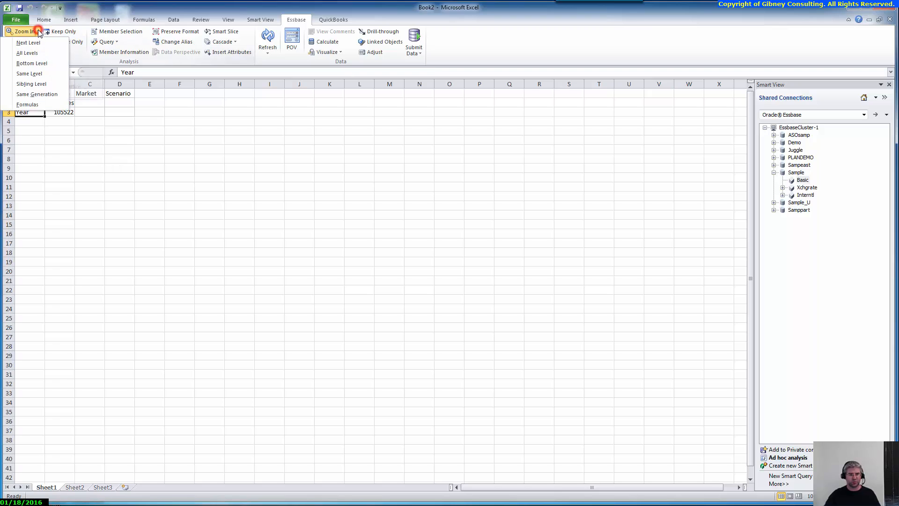
left_click(44, 54)
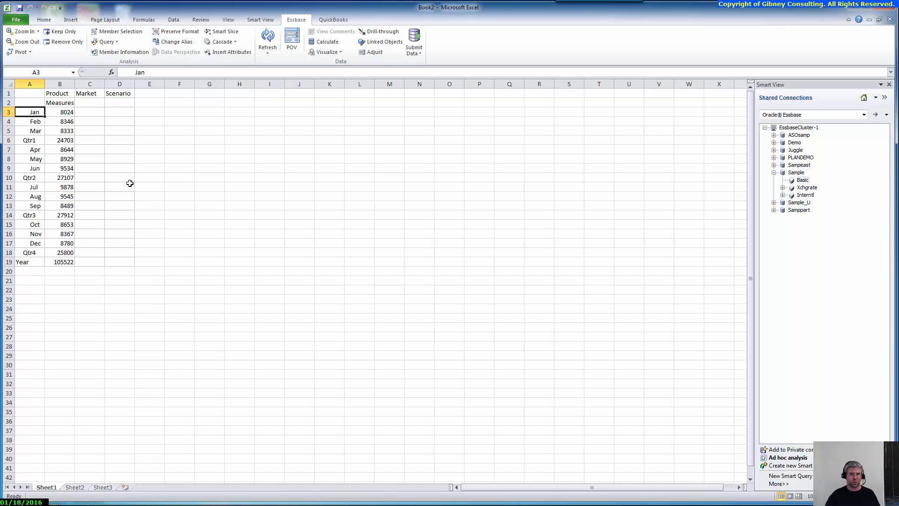
left_click(31, 142)
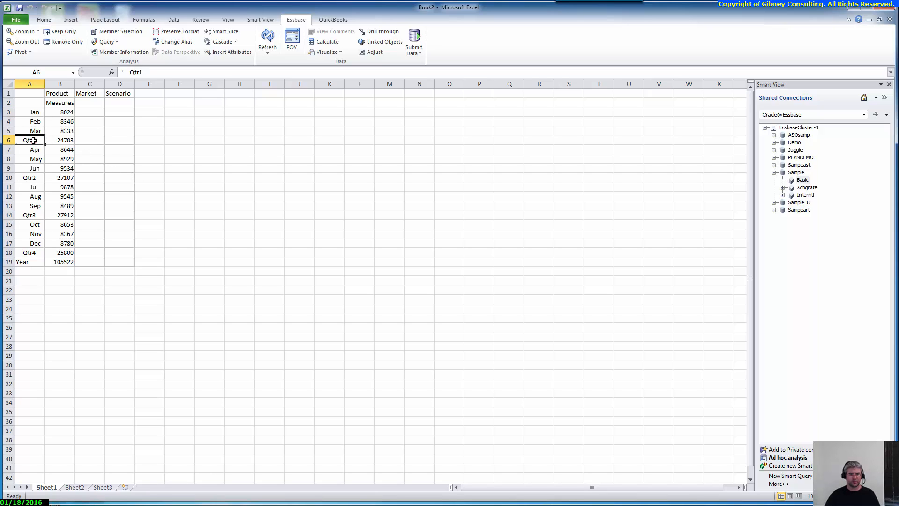
left_click(34, 179, "ctrl")
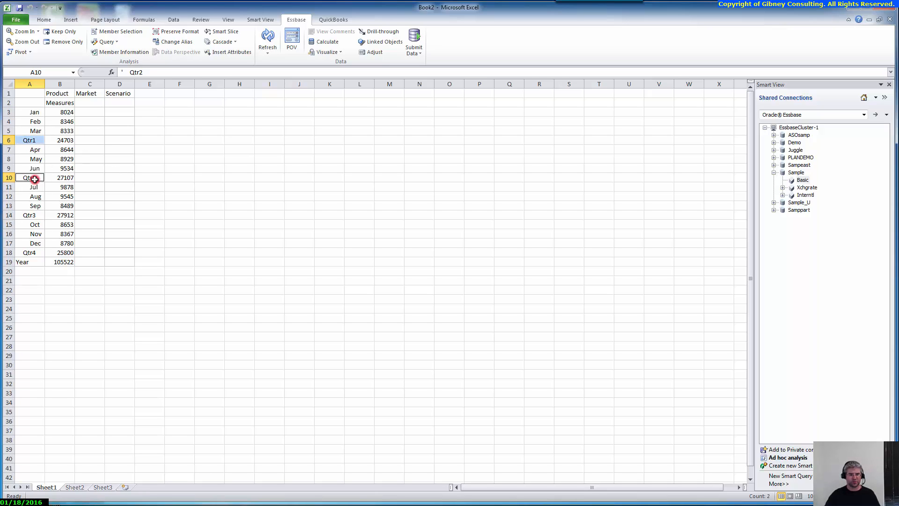
left_click(35, 216, "ctrl")
left_click(35, 253, "ctrl")
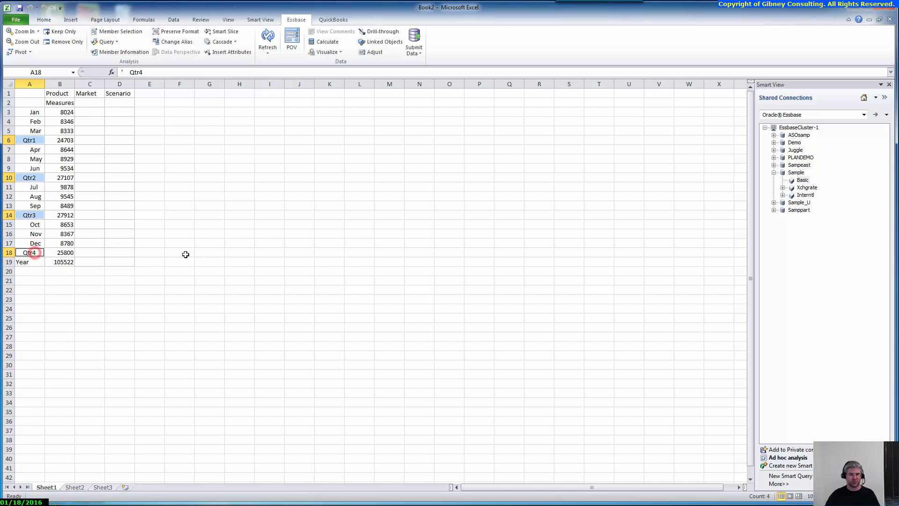
Remove Only the selected Qtr1–Qtr4 rows, then select the Measures cell in B2.
left_click(66, 43)
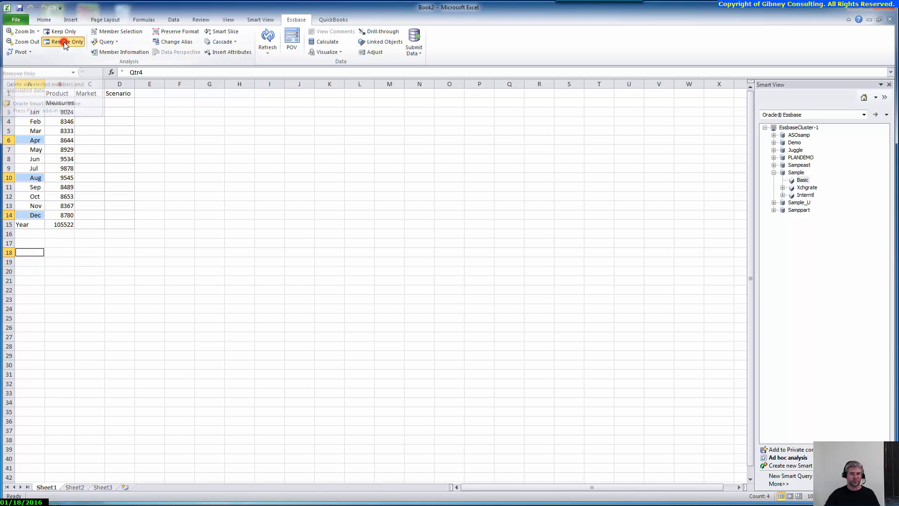
left_click(29, 113)
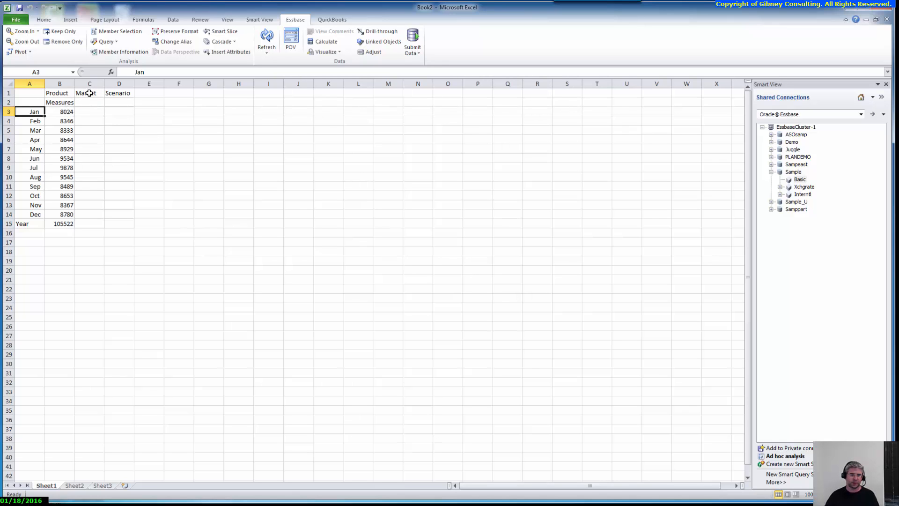
left_click(56, 103)
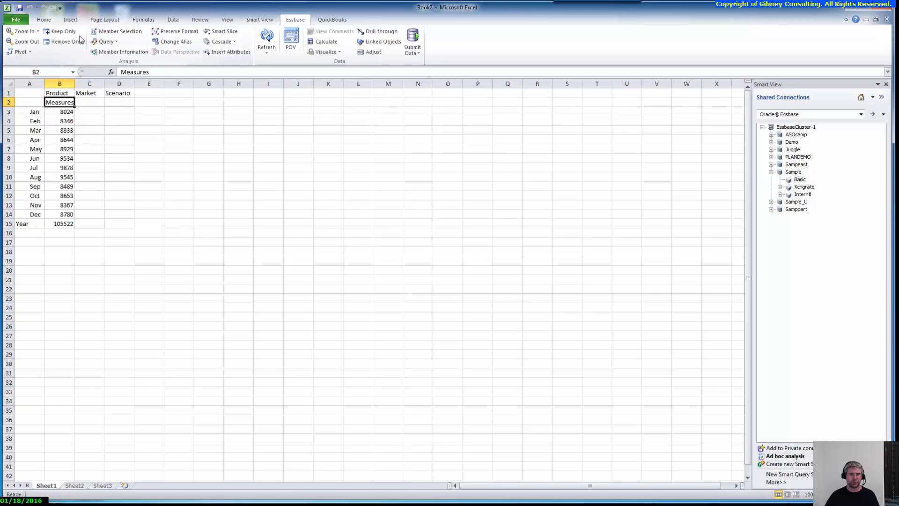
Swap Measures for Profit in Member Selection and refresh, showing Jan 8024 through Dec 8780.
left_click(109, 31)
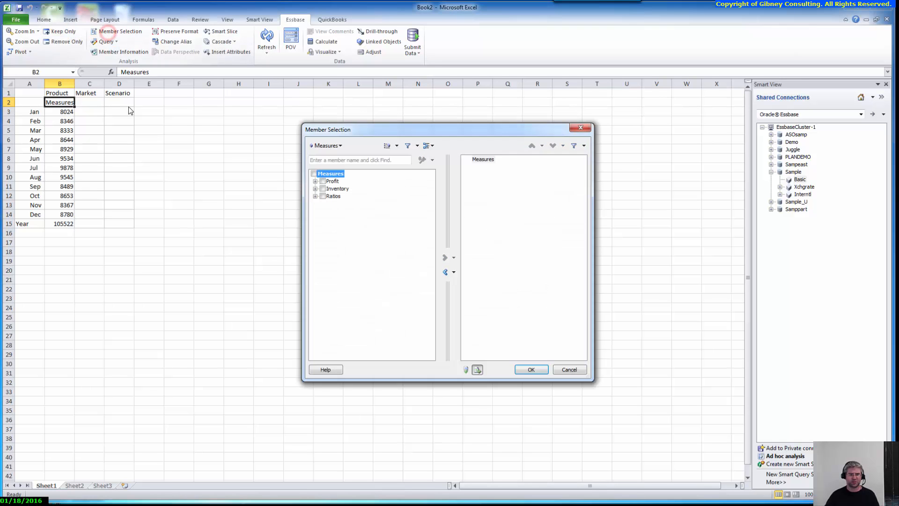
left_click(323, 181)
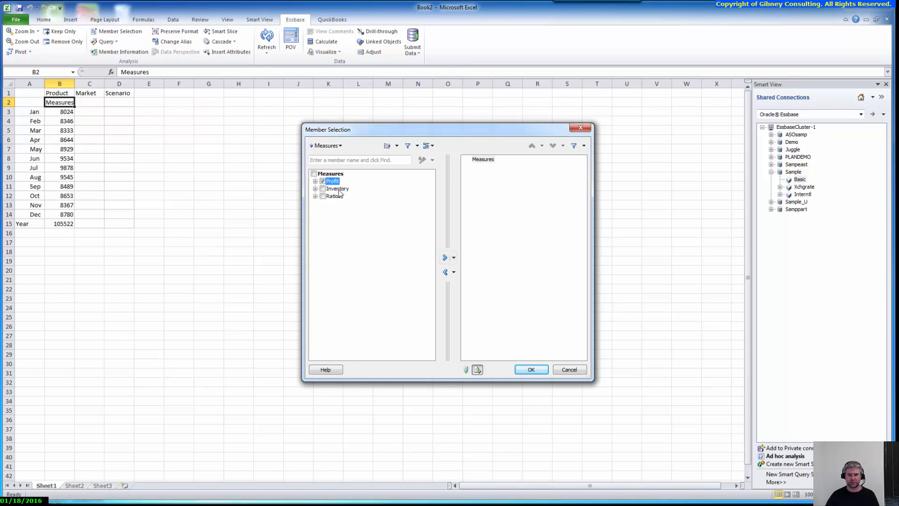
left_click(315, 181)
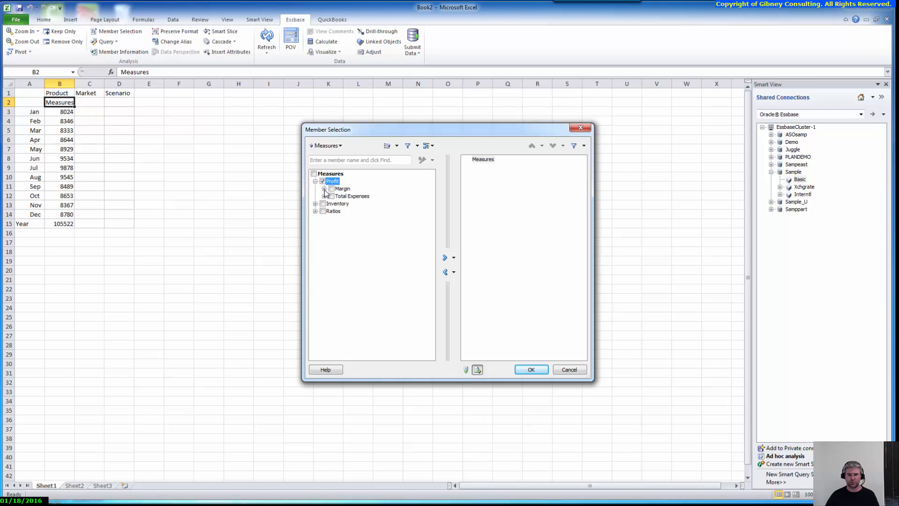
left_click(445, 257)
left_click(483, 160)
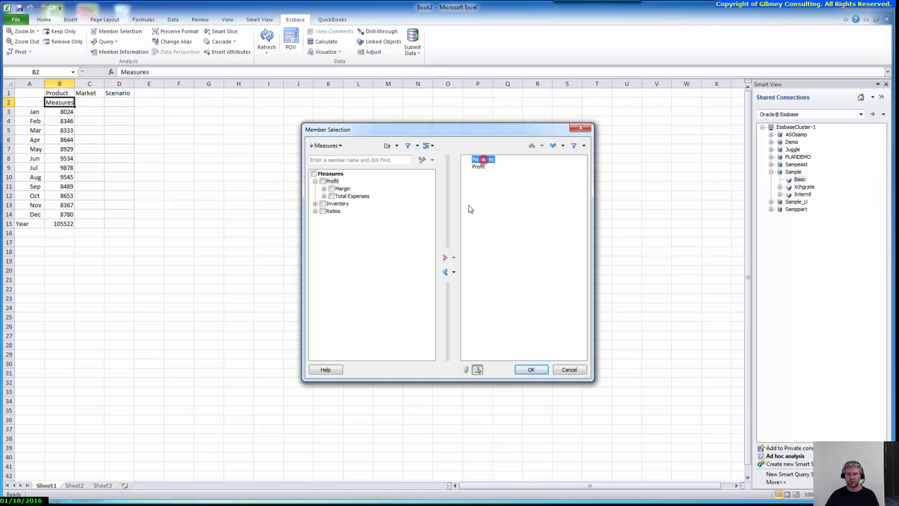
left_click(445, 271)
left_click(524, 370)
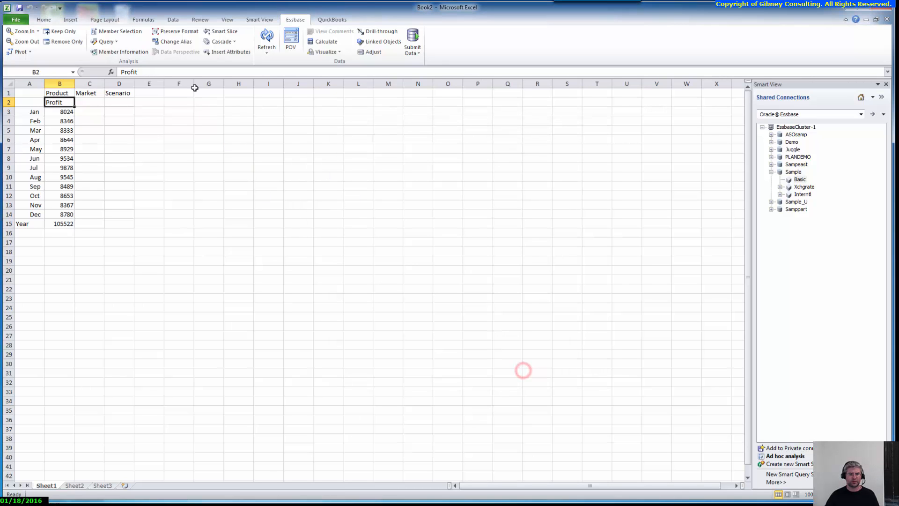
left_click(264, 41)
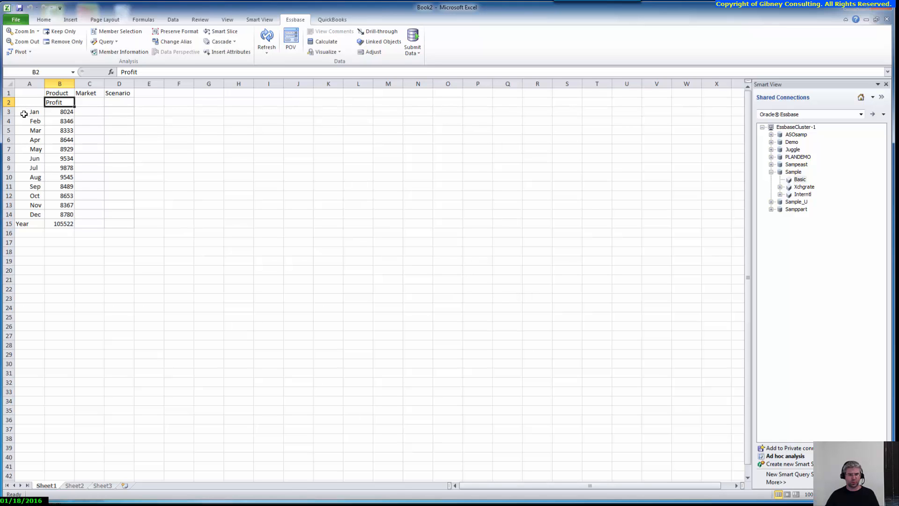
left_click(24, 112)
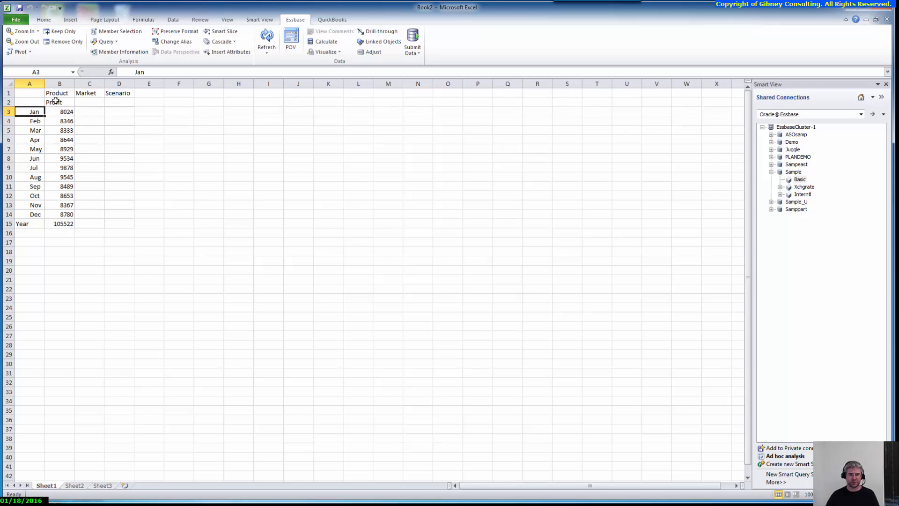
left_click_drag(54, 102, 298, 100)
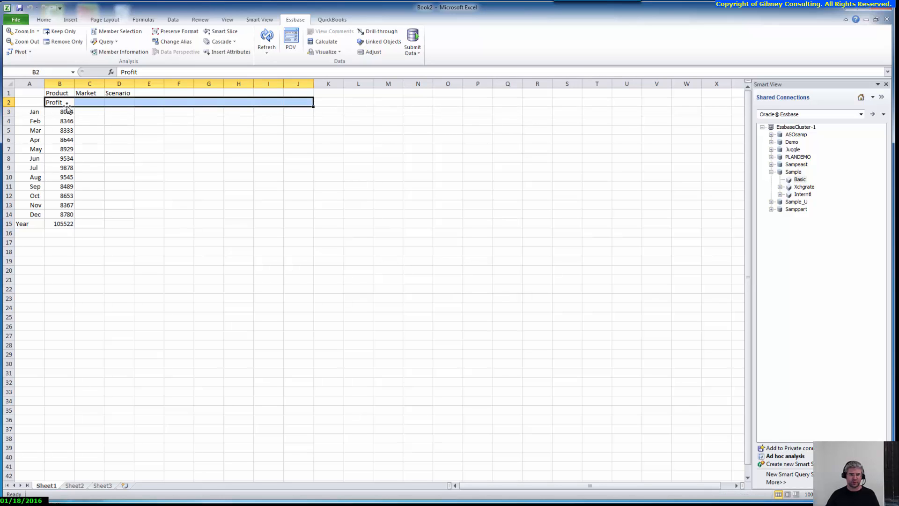
Pivot Market from header cell C1 into the rows beside each month.
left_click_drag(27, 110, 39, 214)
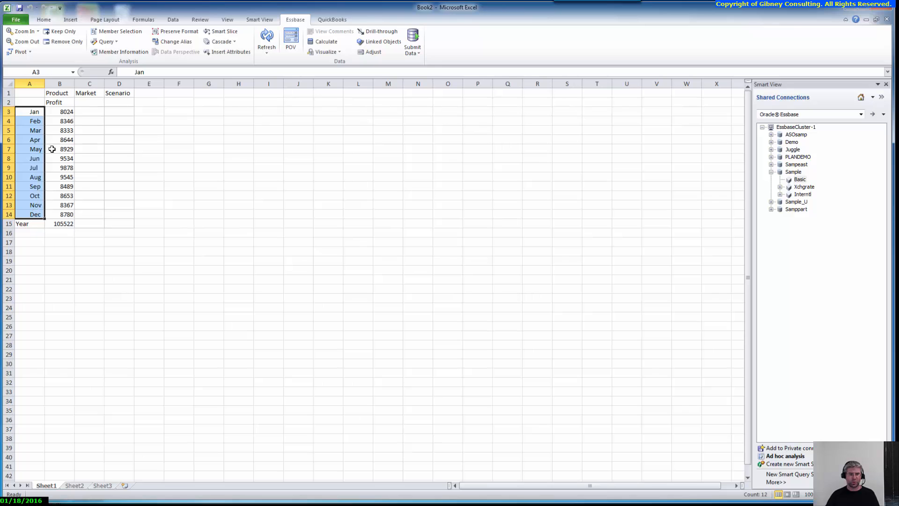
left_click(92, 93)
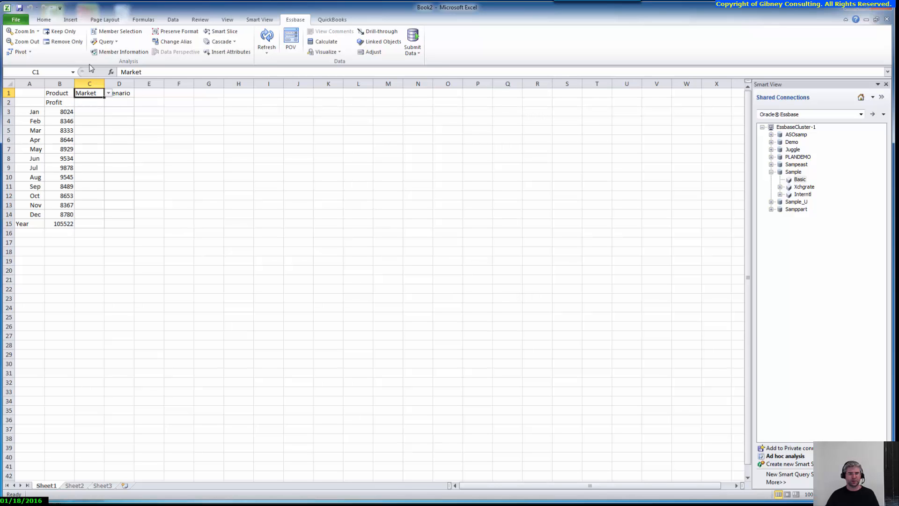
left_click(17, 52)
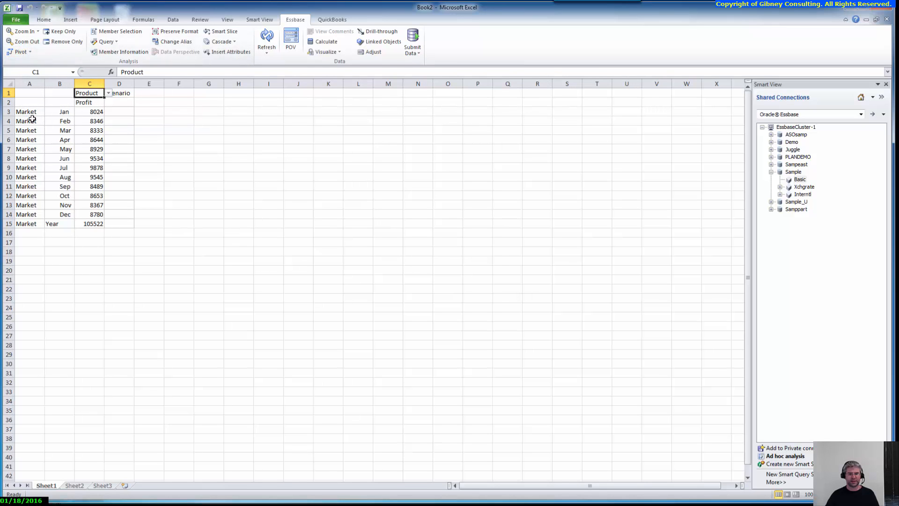
left_click(33, 111)
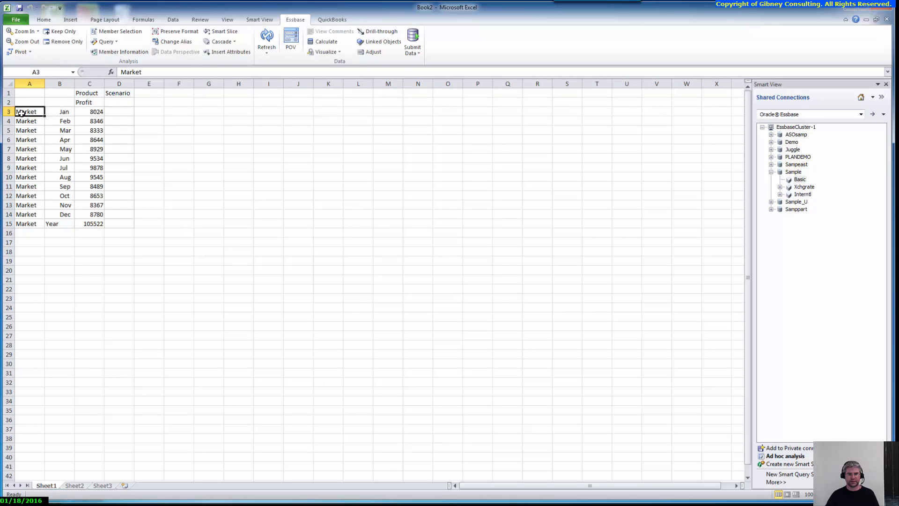
Pivot Market from the rows back into the header above Profit, leaving only Jan–Year in column A.
left_click(20, 53)
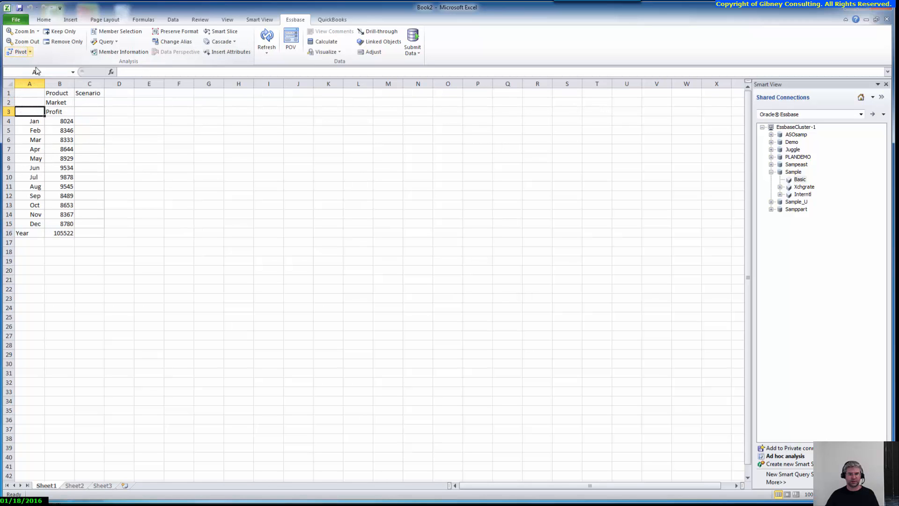
left_click(56, 102)
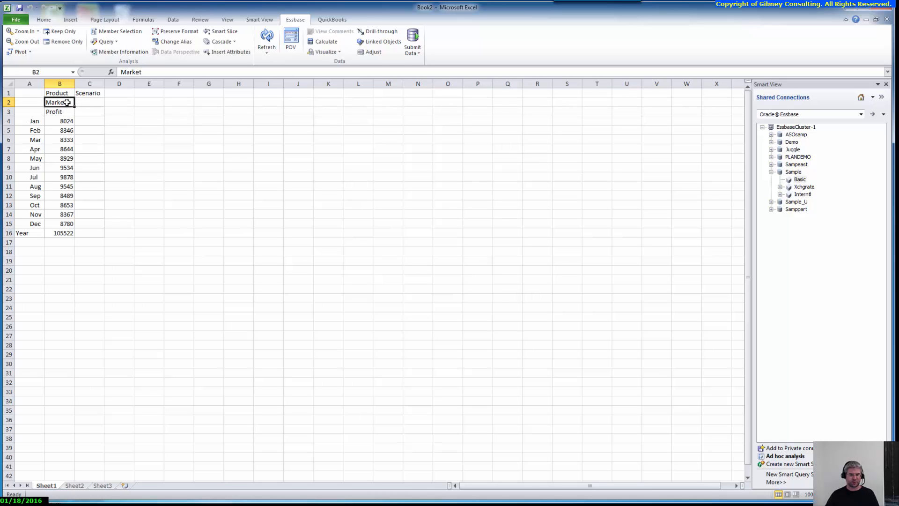
left_click(19, 52)
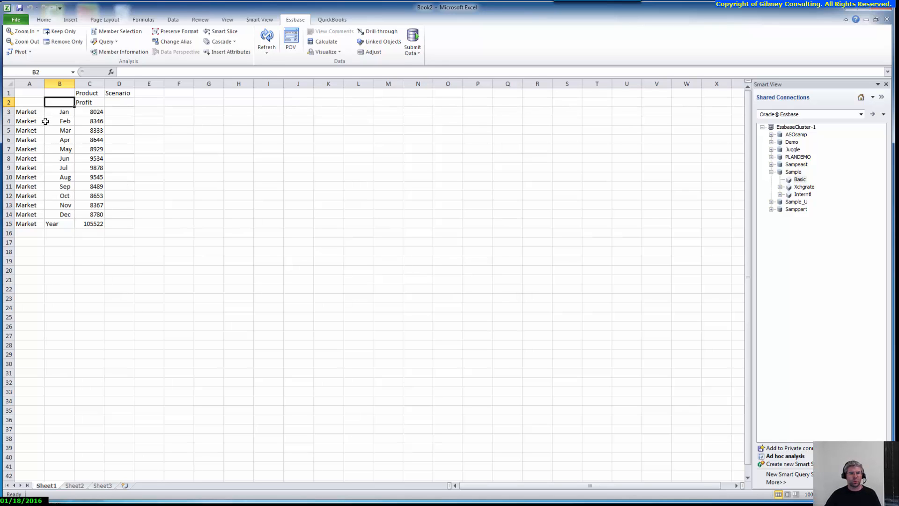
left_click(33, 111)
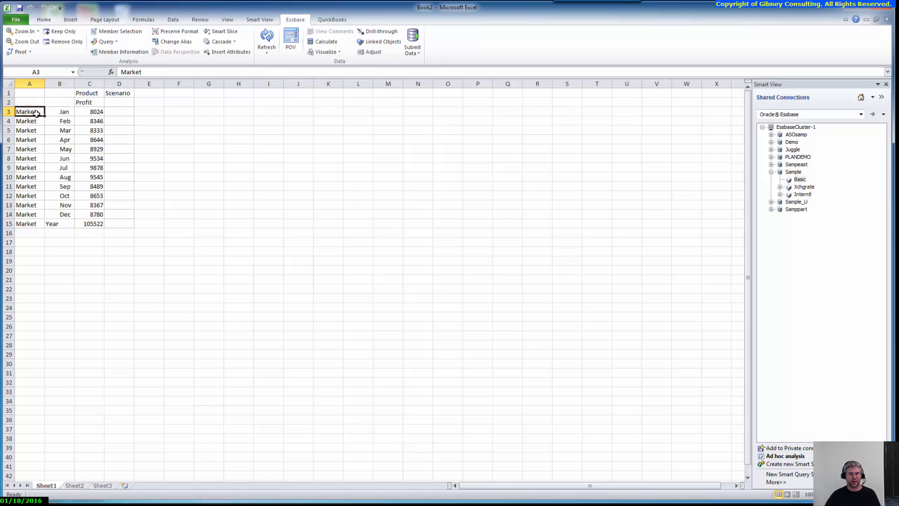
left_click(61, 112)
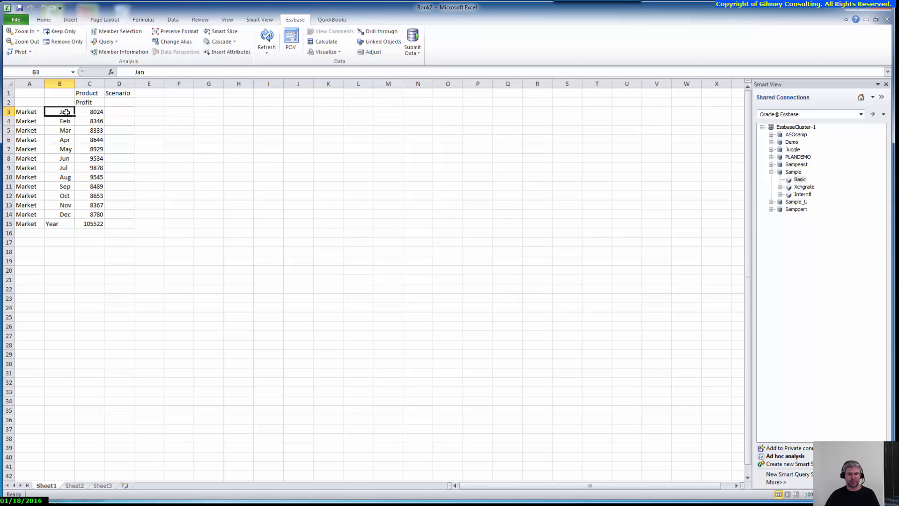
left_click(31, 113)
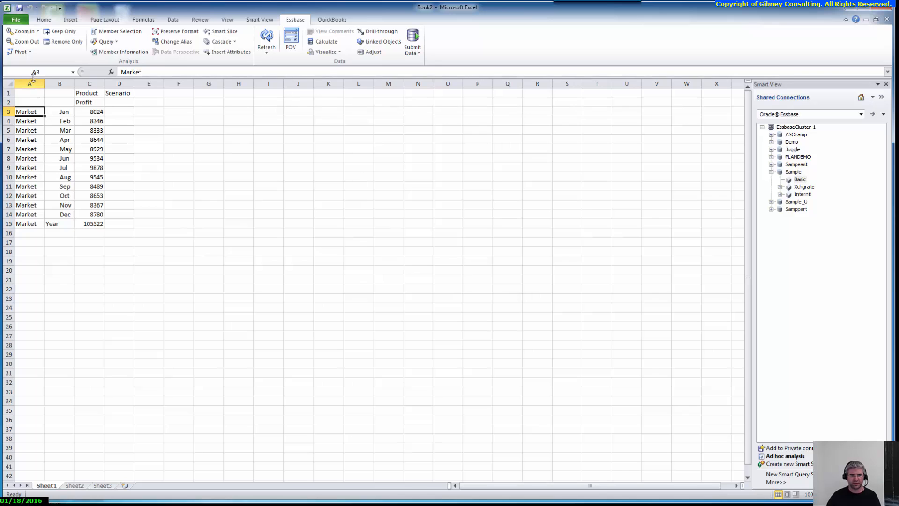
left_click(18, 53)
left_click(36, 120)
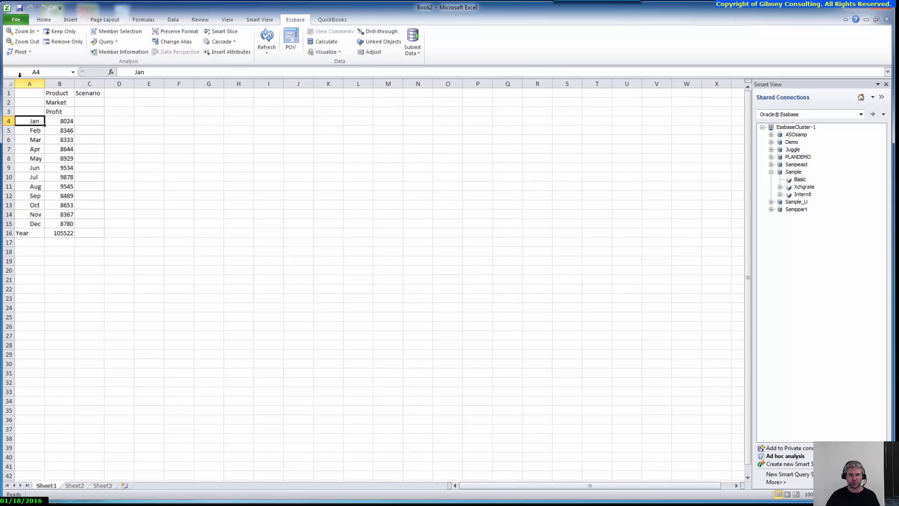
left_click(19, 53)
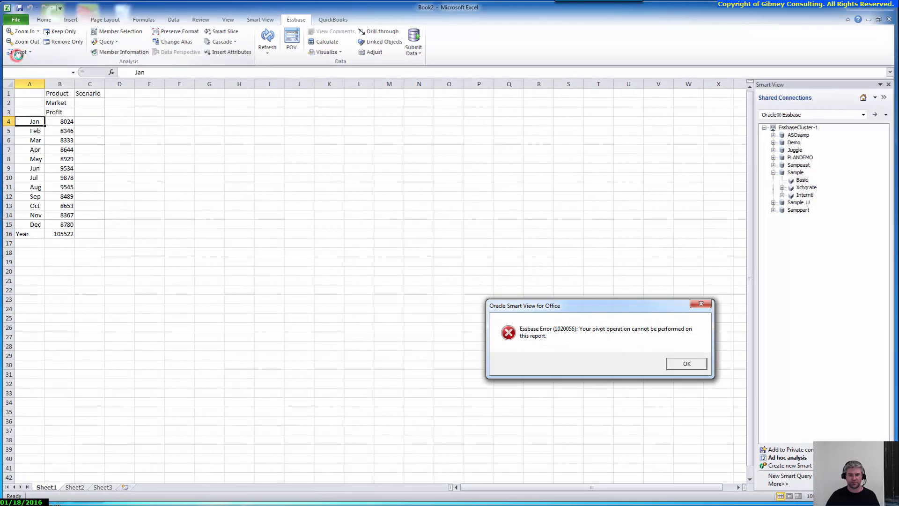
left_click_drag(602, 304, 434, 224)
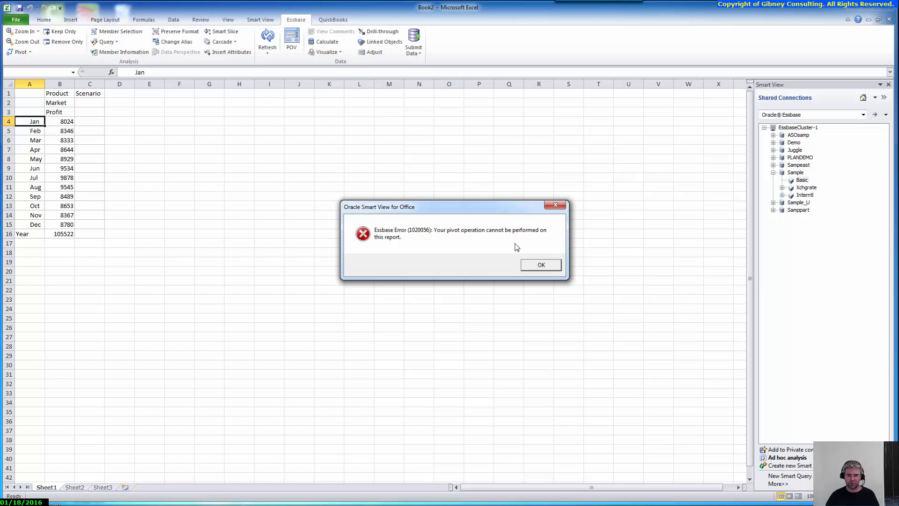
left_click(539, 273)
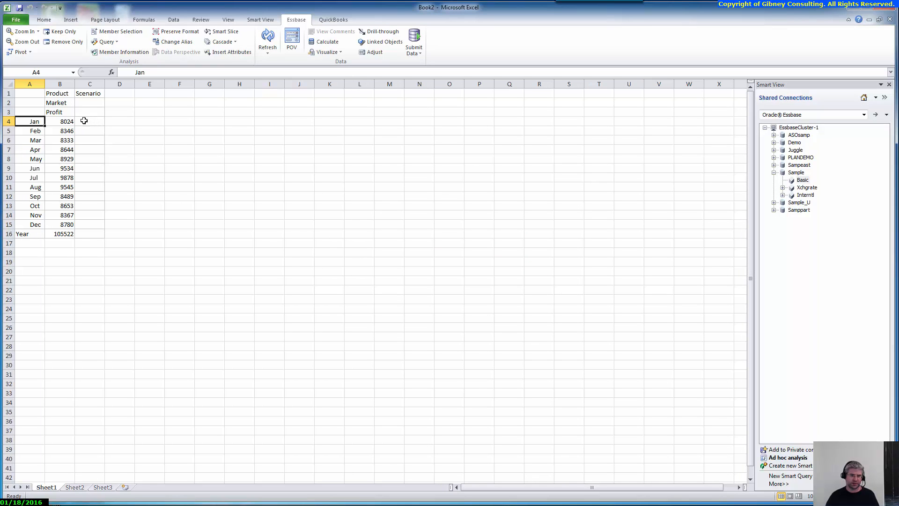
left_click(67, 105)
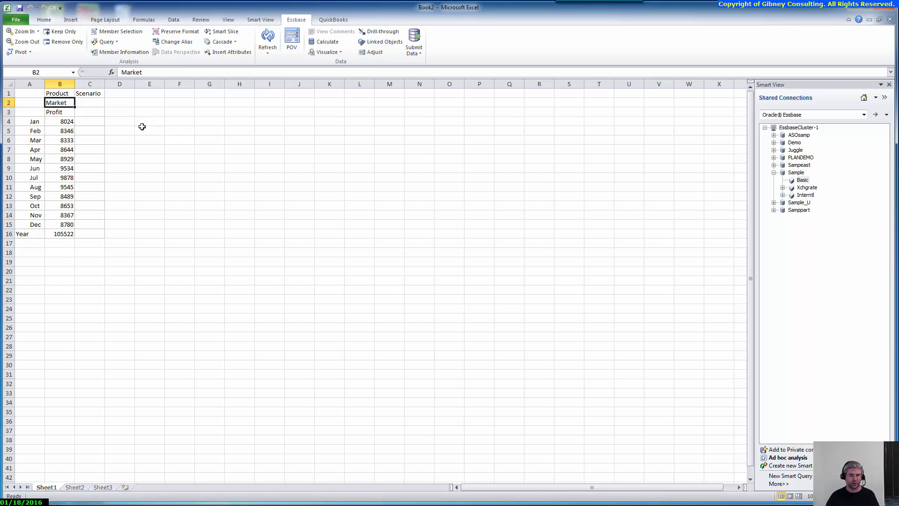
Pivot Market back into rows and the months Jan–Year across into columns.
left_click(17, 53)
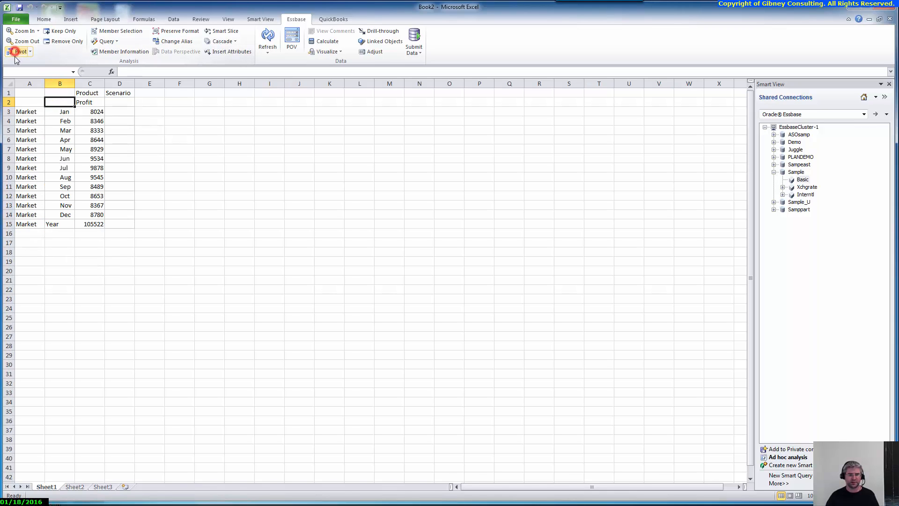
left_click(60, 111)
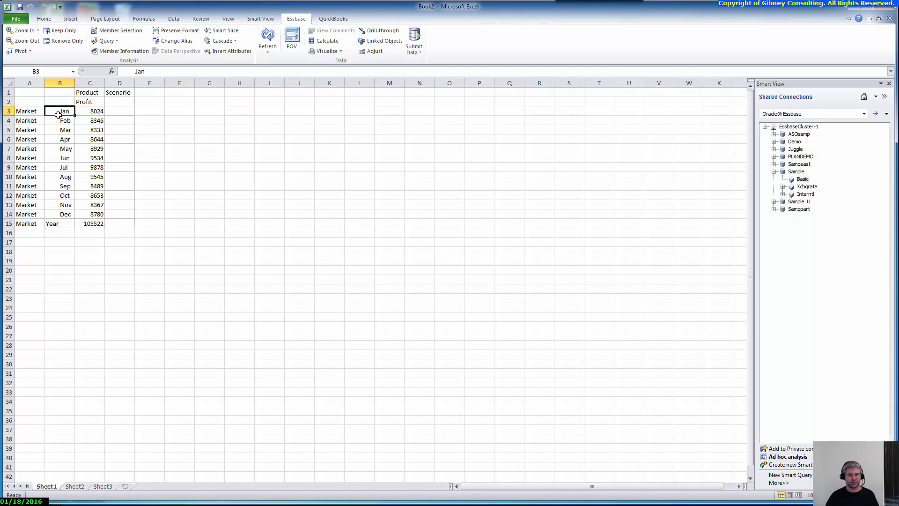
left_click(19, 52)
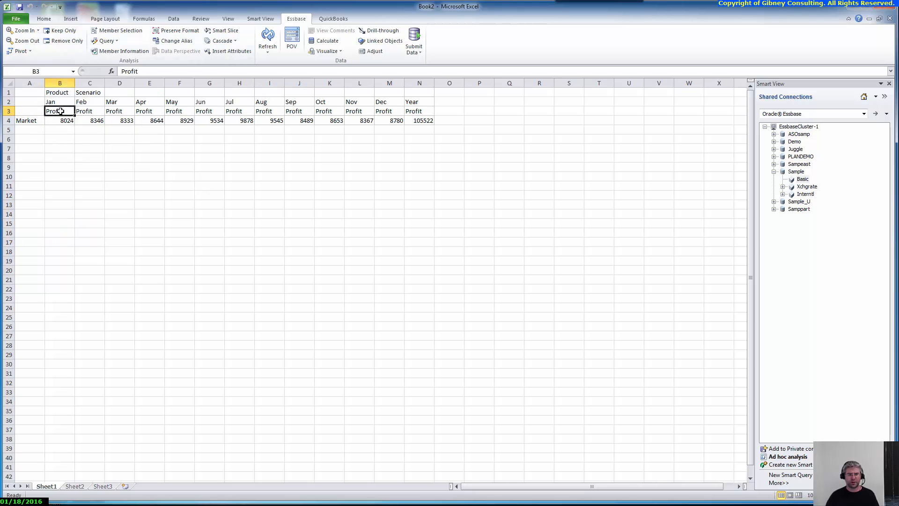
Move Profit up into row 1 beside Product and Scenario, leaving Market as the only row.
left_click(20, 52)
left_click(25, 113)
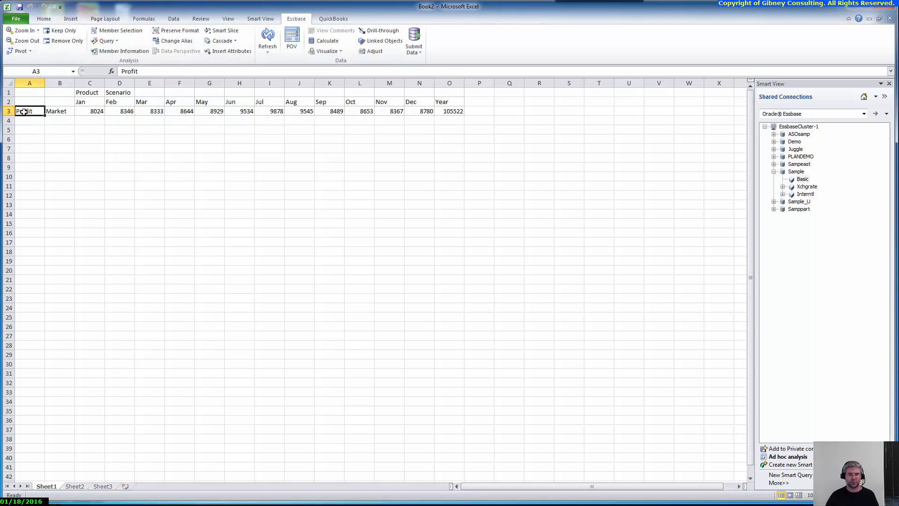
left_click(15, 52)
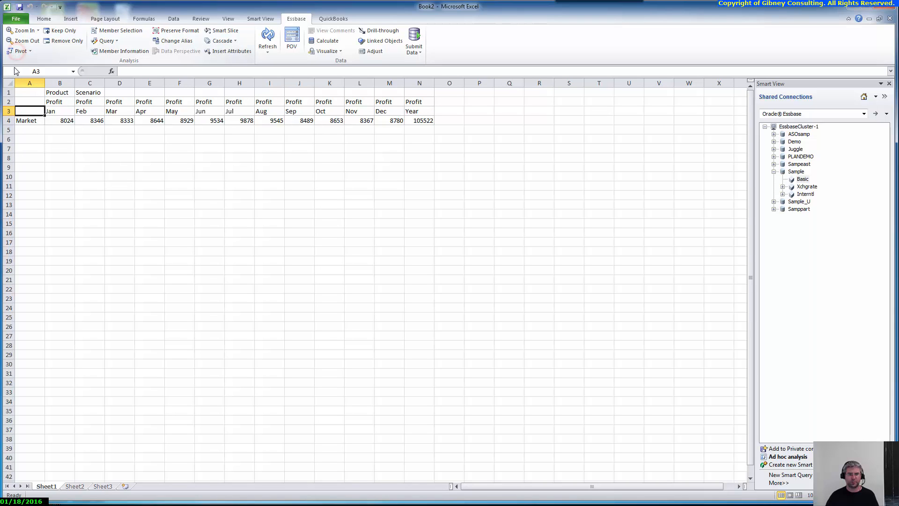
left_click(82, 100)
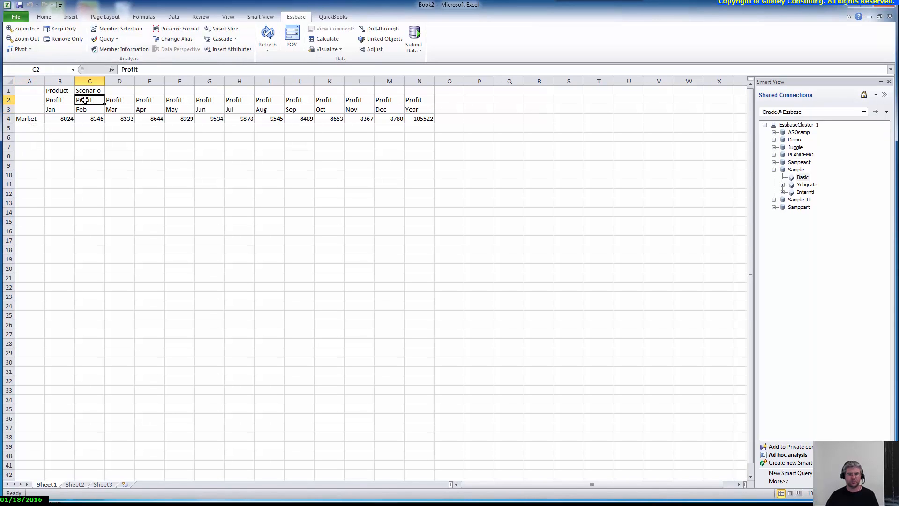
left_click_drag(121, 91, 120, 89)
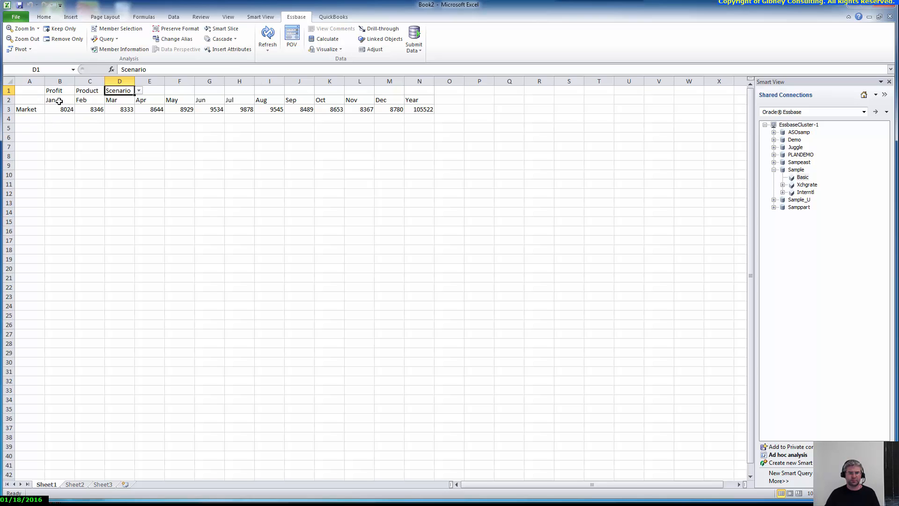
left_click_drag(59, 101, 411, 100)
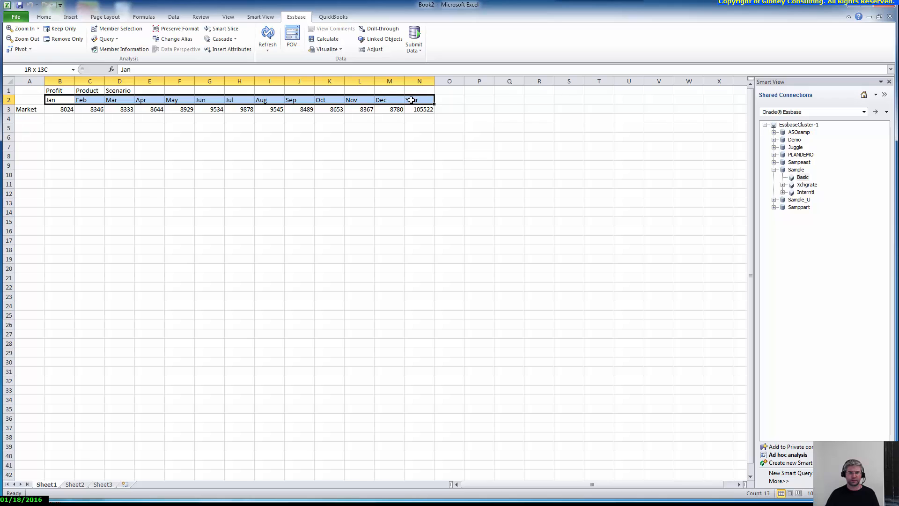
left_click(24, 110)
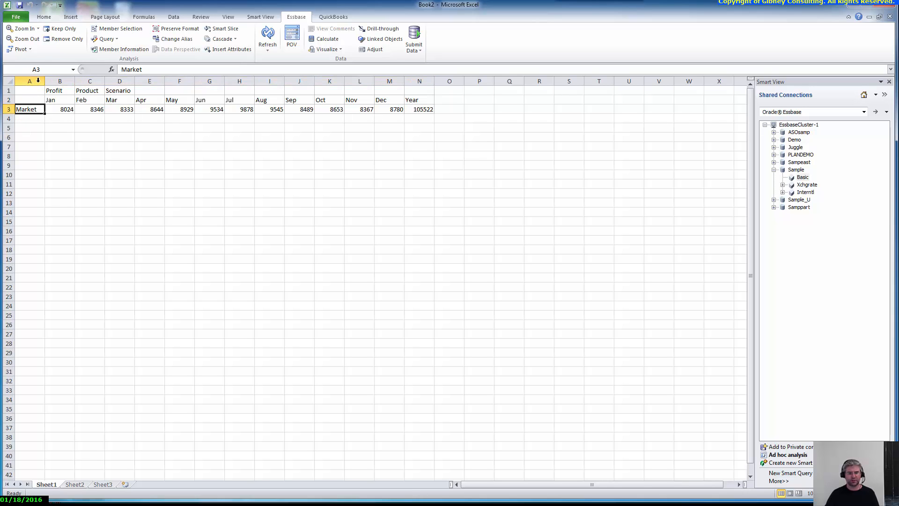
Zoom Market to the next level into East, West, South and Central, and autofit column A.
left_click(38, 29)
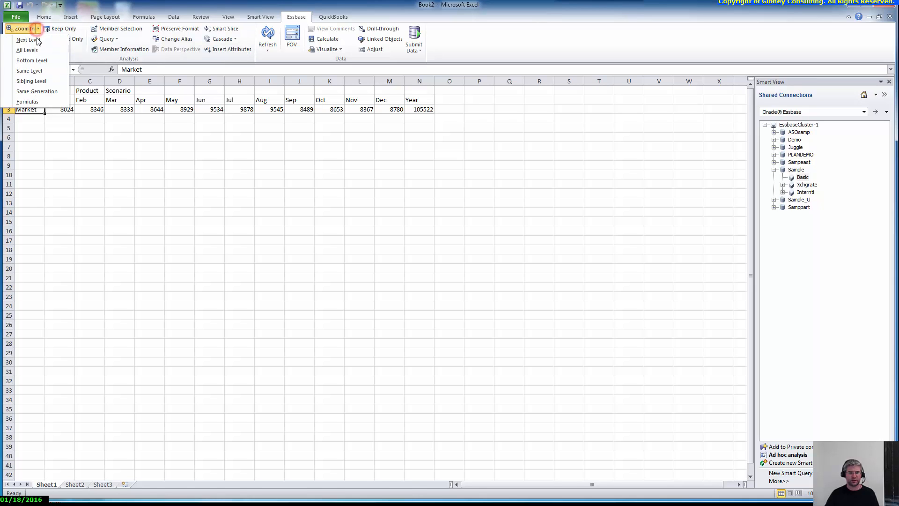
left_click(36, 40)
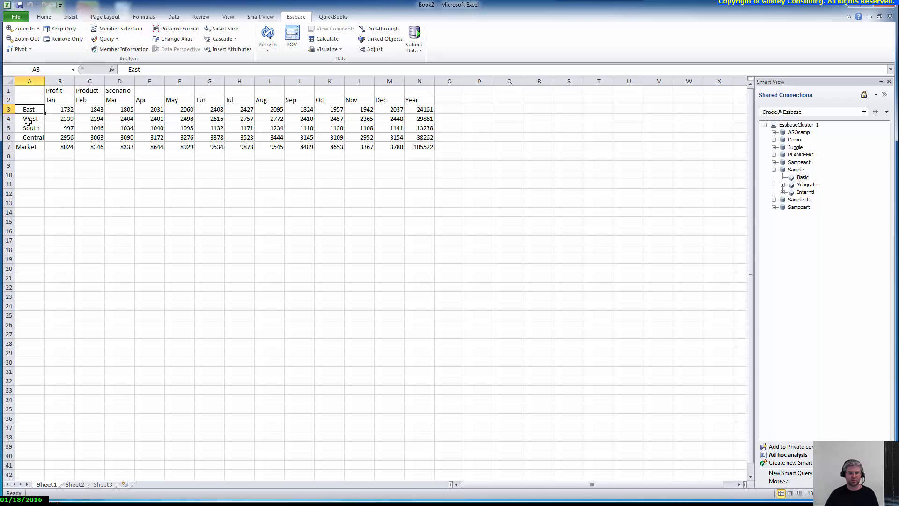
double_click(44, 80)
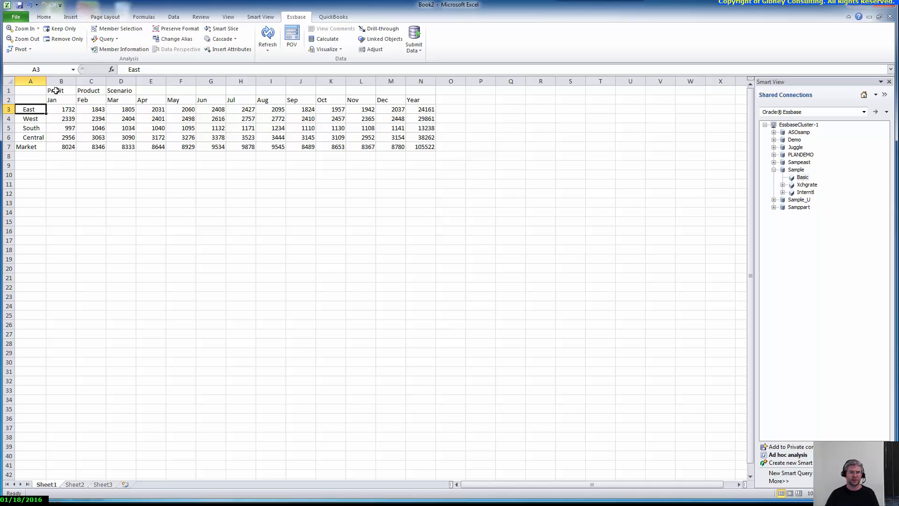
left_click(28, 121)
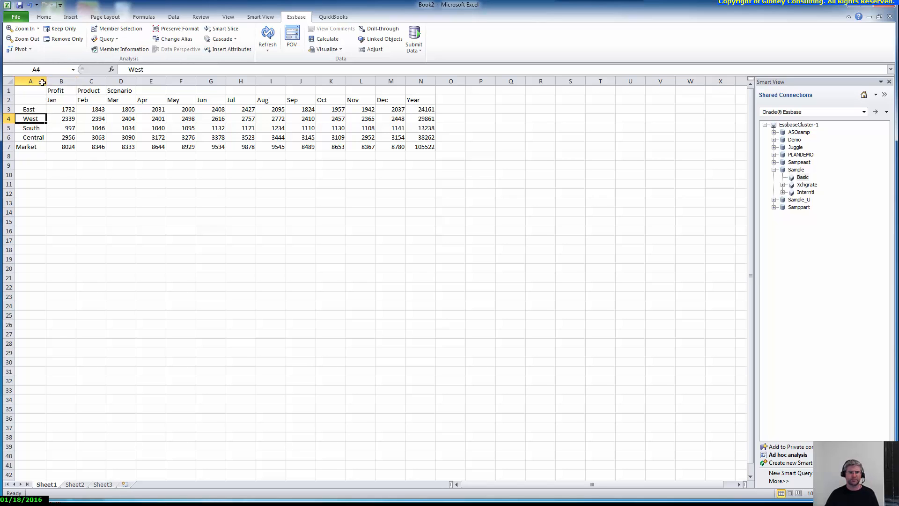
Keep only West, zoom it into California, Oregon, Washington, Utah and Nevada, and autofit column A.
left_click(57, 29)
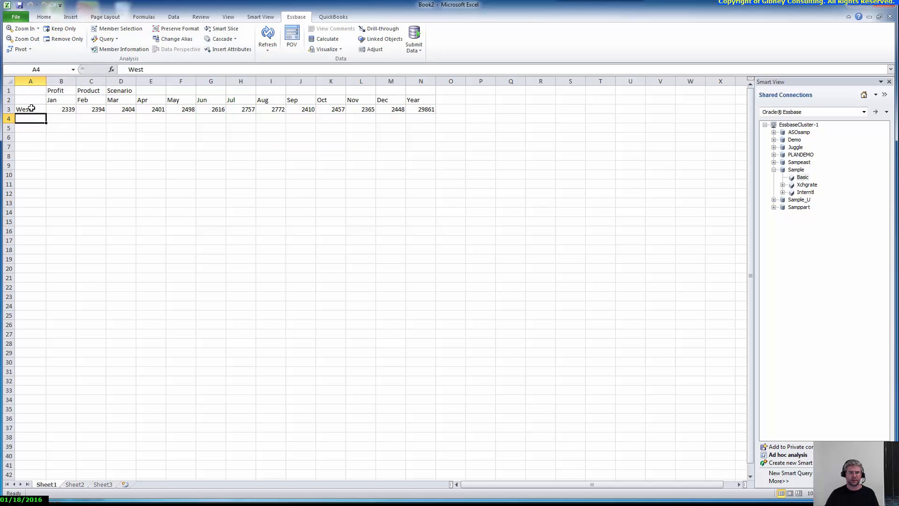
left_click(29, 110)
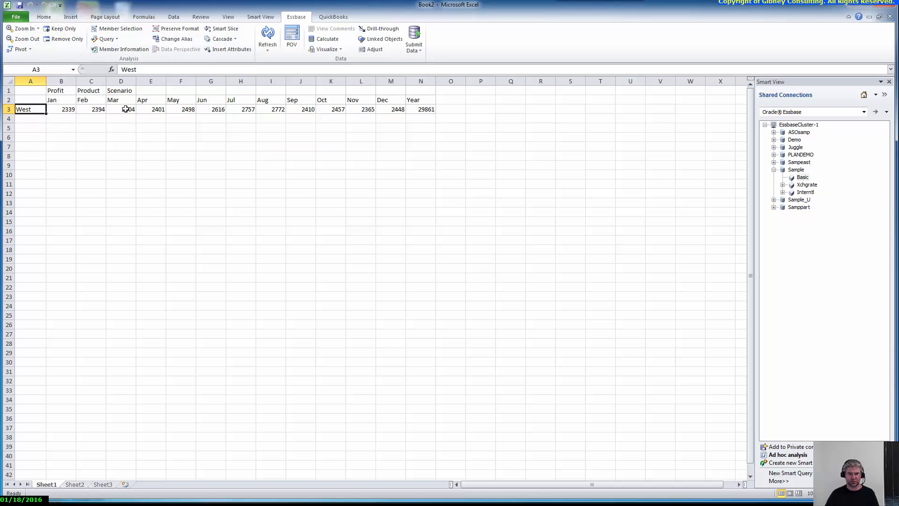
left_click(20, 29)
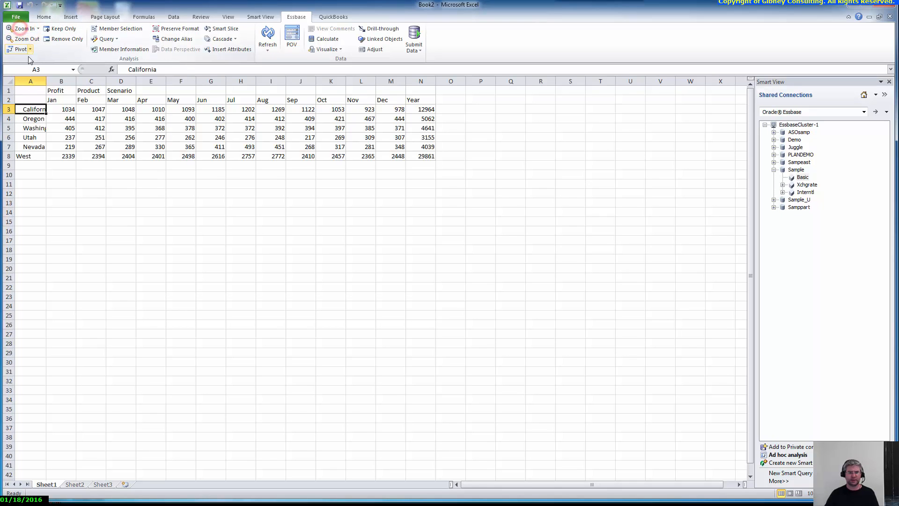
double_click(45, 81)
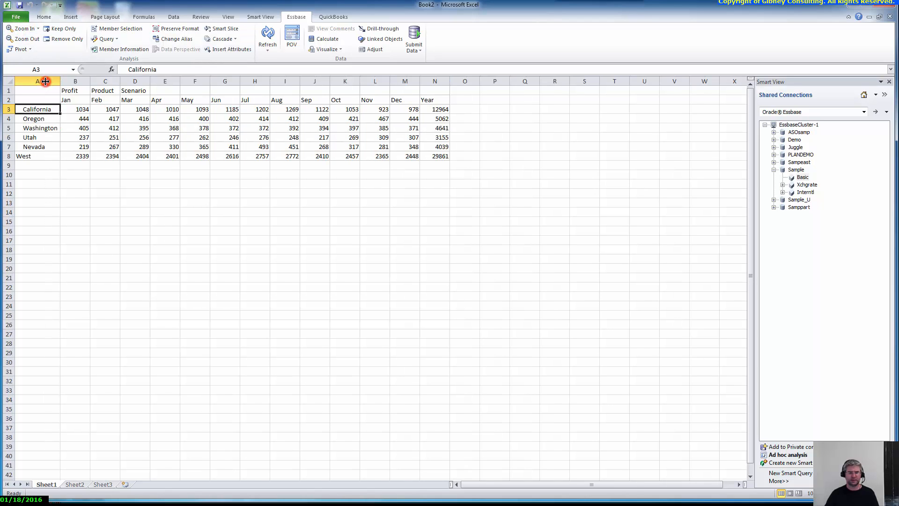